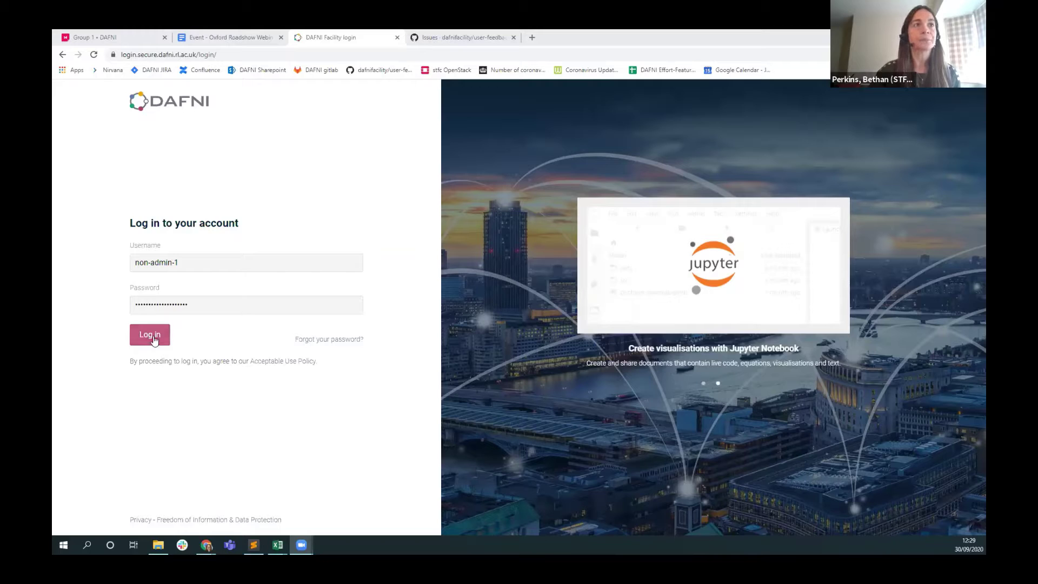
Sign in to DAFNI with the test account's username and password.
{"action": "left_click", "coordinate": [150, 334]}
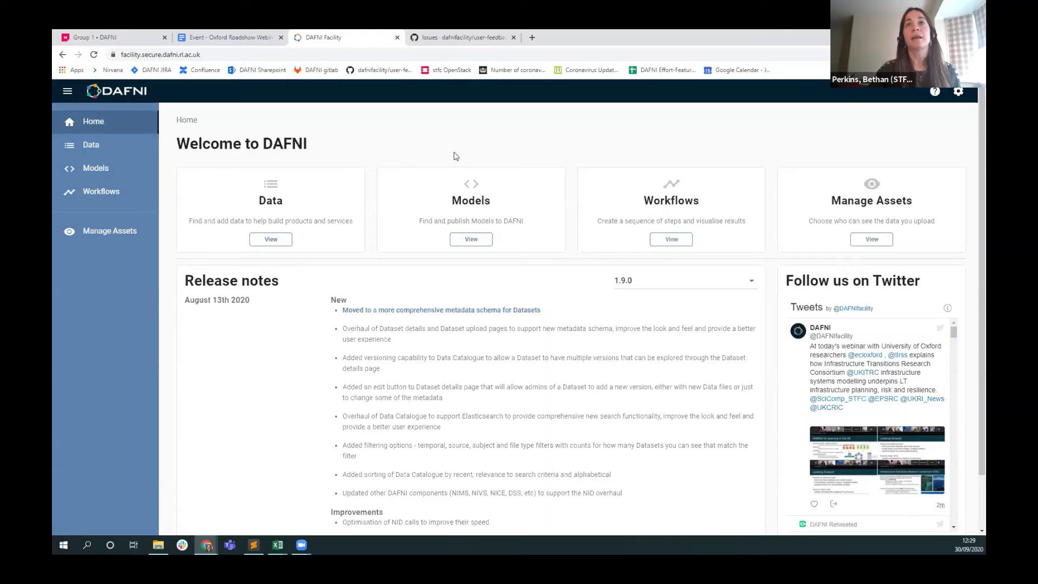
Open the Data Catalogue from the Welcome to DAFNI home page.
{"action": "left_click", "coordinate": [277, 240]}
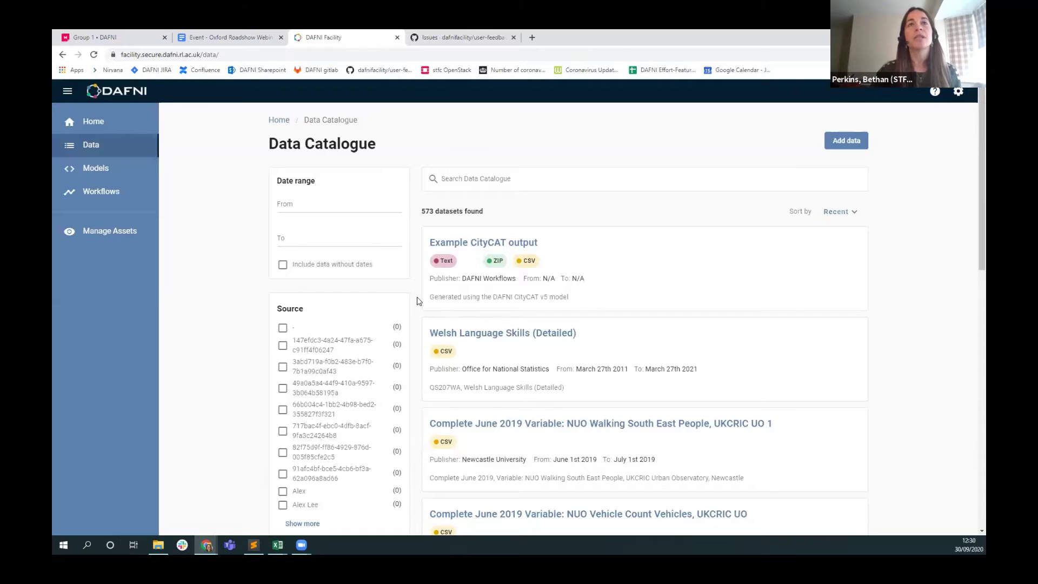
Highlight the 573 datasets found count, then begin a catalogue search.
{"action": "left_click_drag", "start_coordinate": [422, 212], "coordinate": [511, 216]}
{"action": "left_click", "coordinate": [511, 215]}
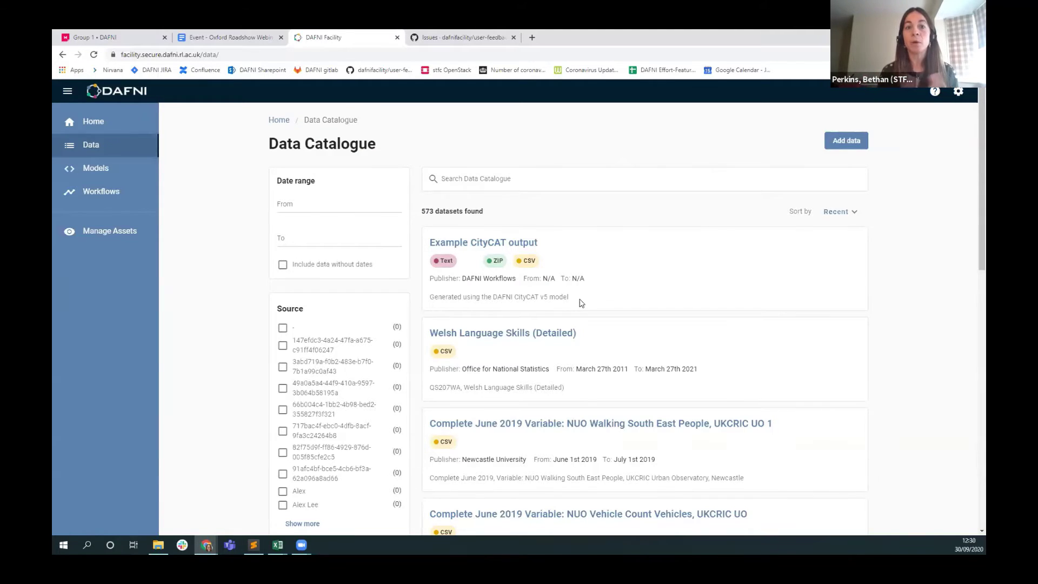
{"action": "left_click", "coordinate": [582, 179]}
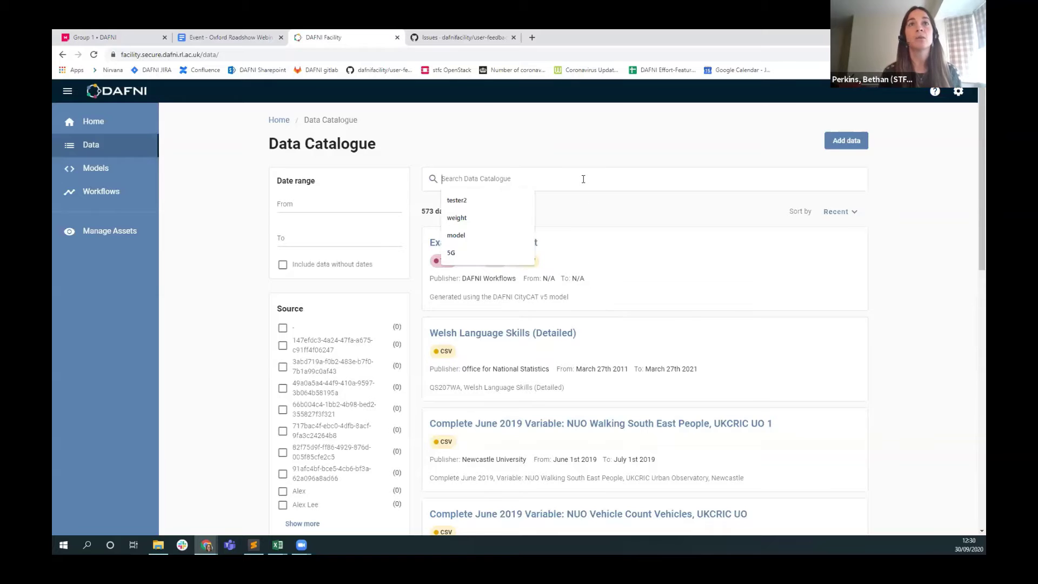
{"action": "type", "text": "road"}
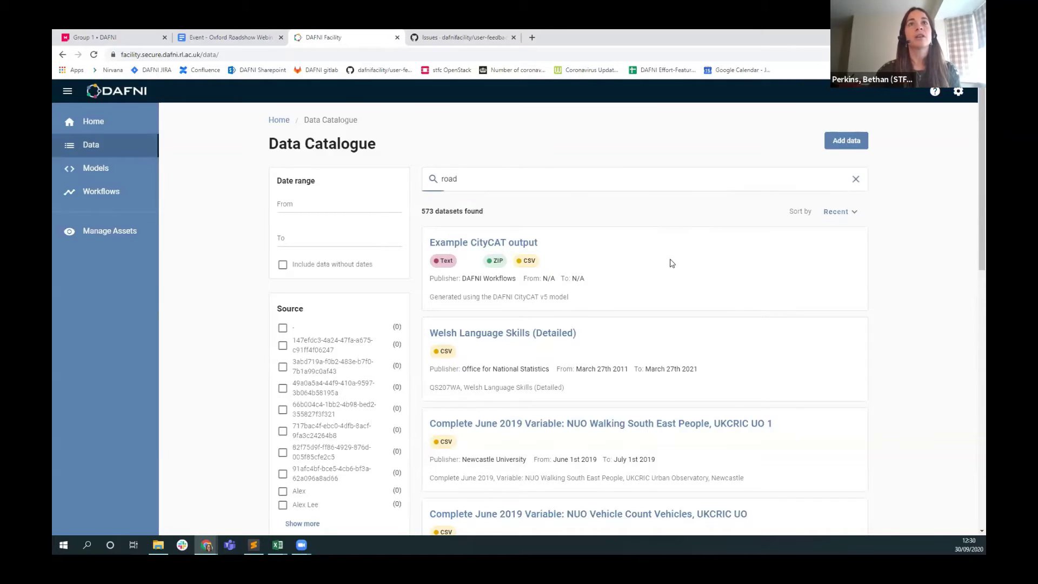
{"action": "scroll", "coordinate": [652, 274], "scroll_direction": "down", "scroll_amount": 1}
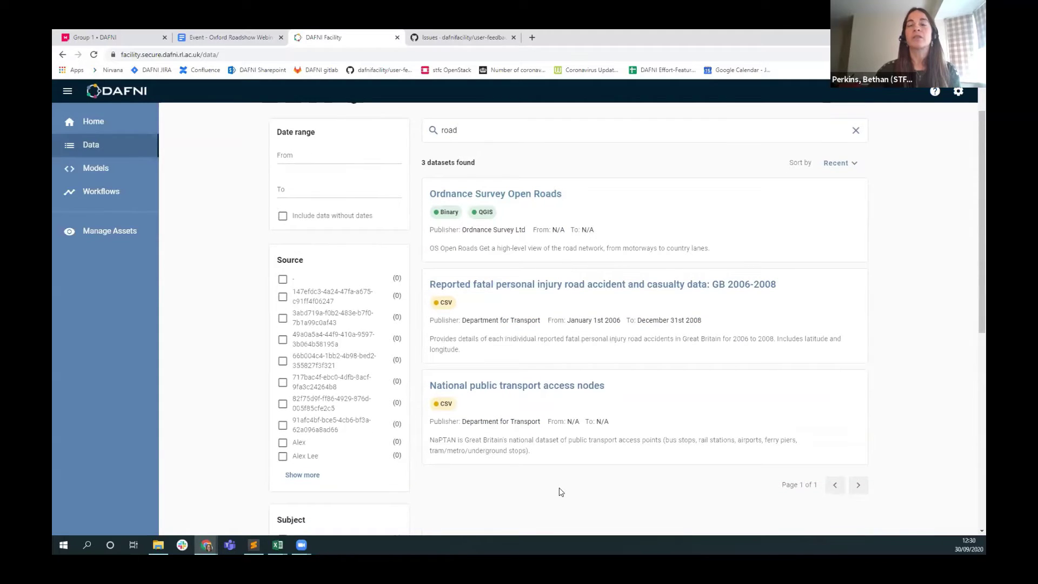
{"action": "scroll", "coordinate": [567, 488], "scroll_direction": "up", "scroll_amount": 1}
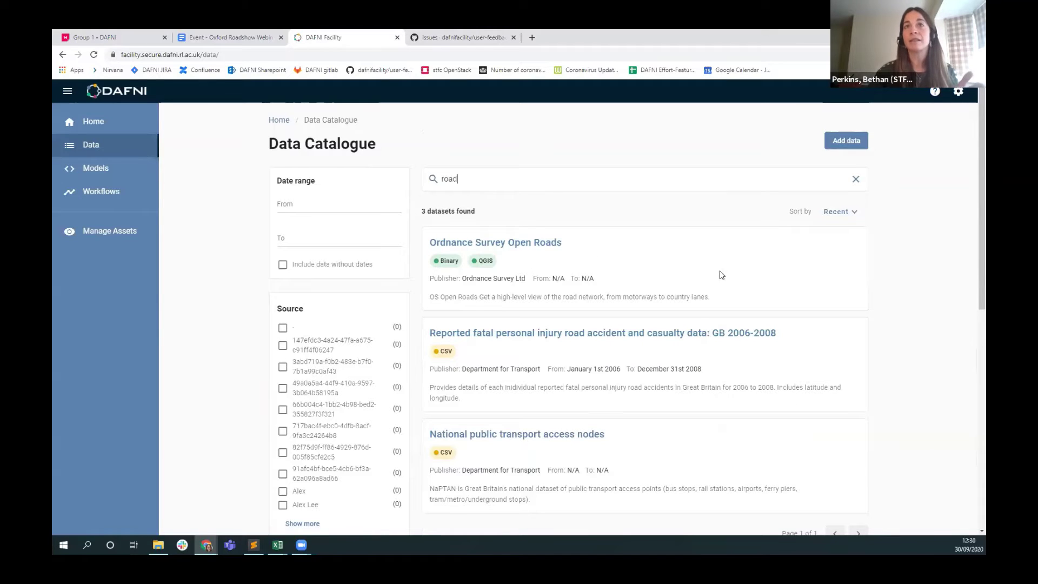
{"action": "key", "text": "ctrl+a"}
{"action": "key", "text": "BackSpace"}
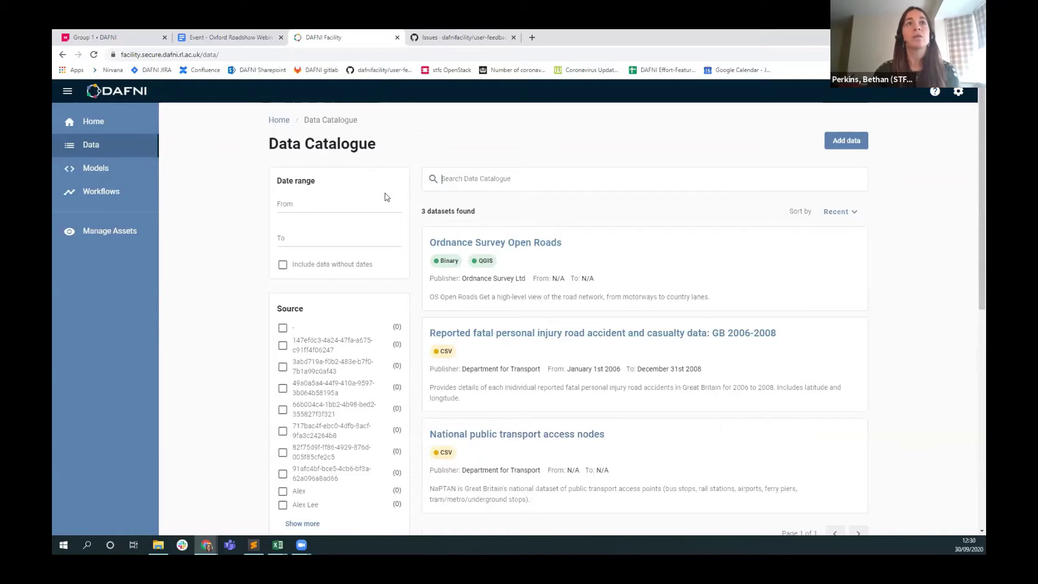
{"action": "left_click", "coordinate": [320, 204]}
{"action": "left_click", "coordinate": [281, 240]}
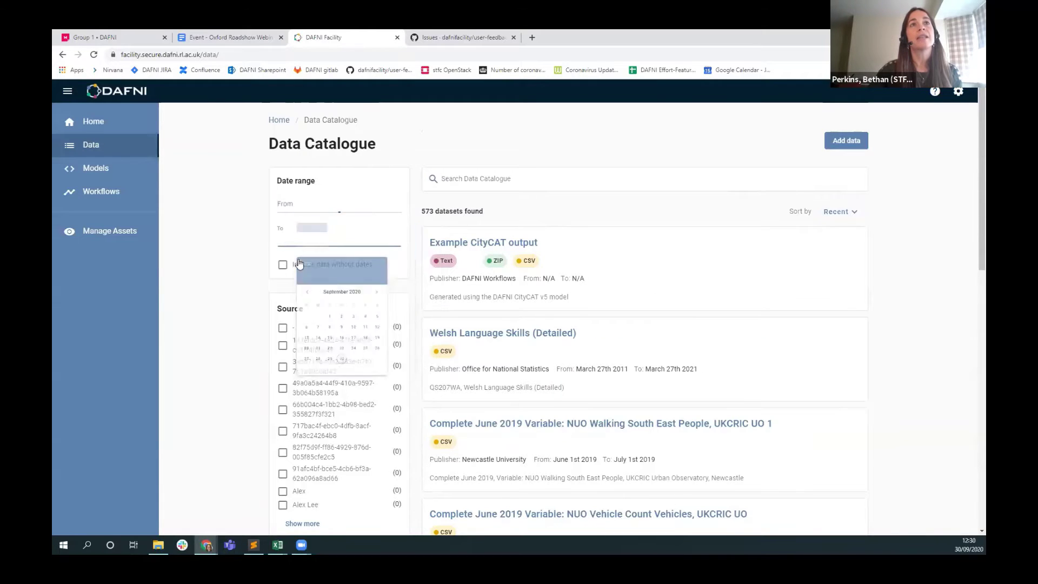
{"action": "left_click", "coordinate": [257, 269]}
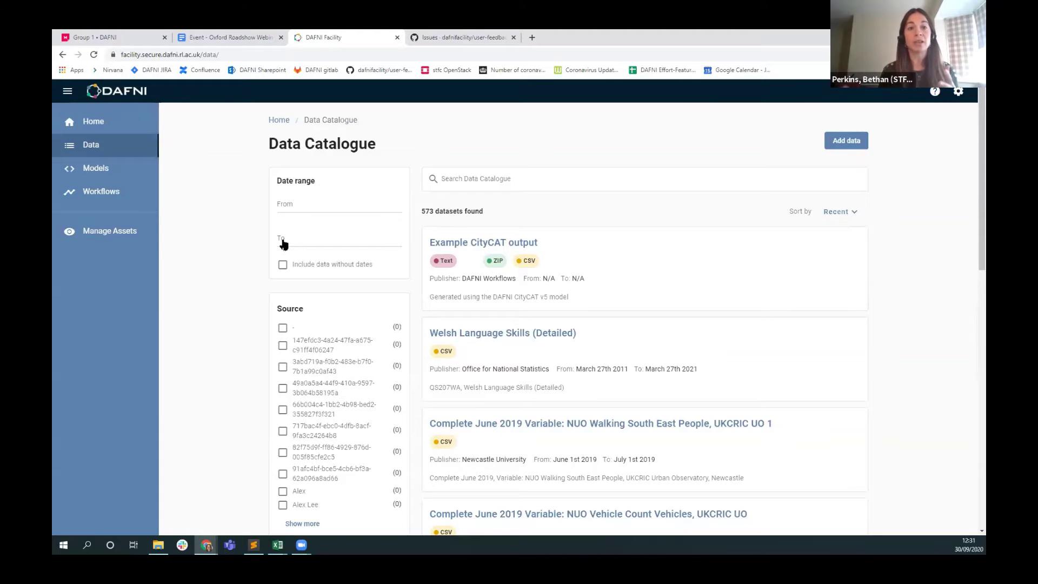
Expand the Source filters and filter to DAFNI Workflows, leaving only Example CityCAT output.
{"action": "scroll", "coordinate": [261, 248], "scroll_direction": "down", "scroll_amount": 3}
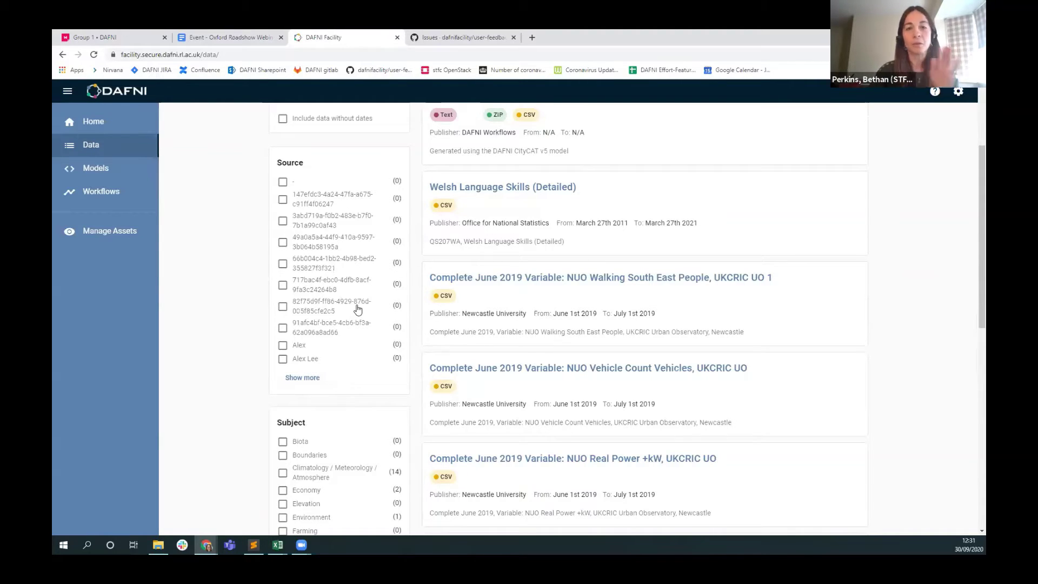
{"action": "left_click", "coordinate": [305, 378]}
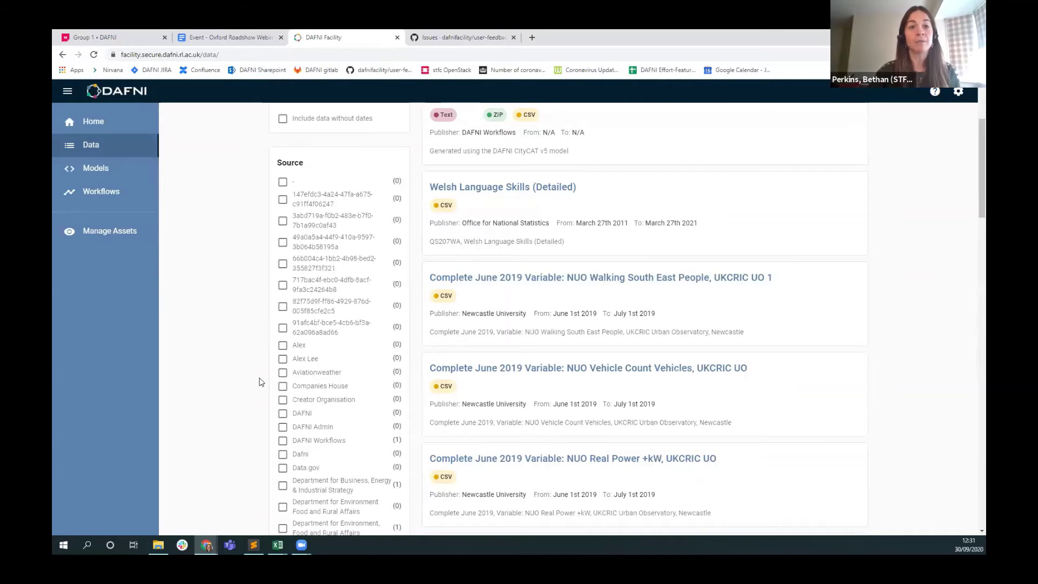
{"action": "scroll", "coordinate": [259, 383], "scroll_direction": "down", "scroll_amount": 1}
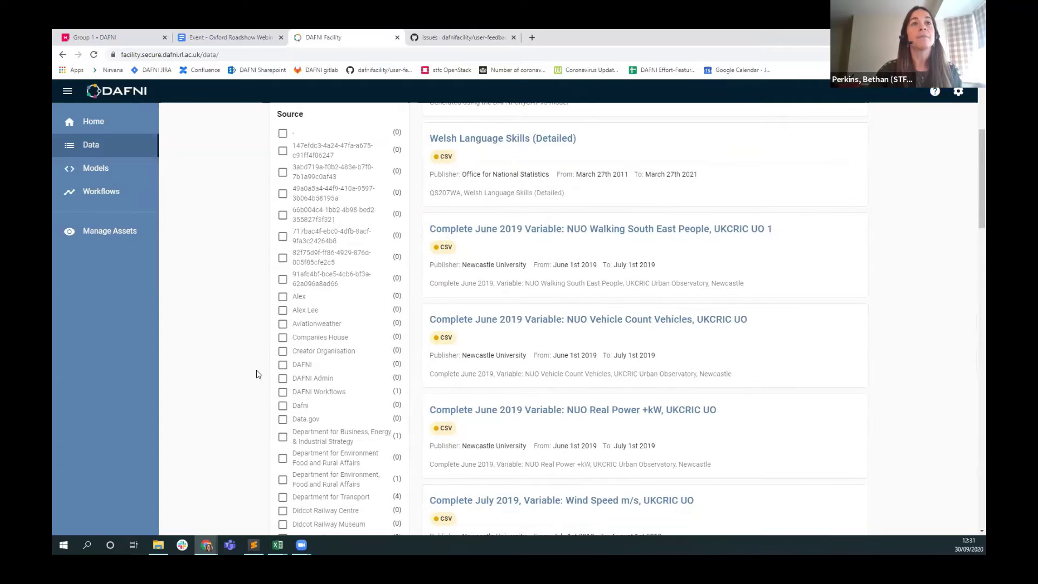
{"action": "scroll", "coordinate": [318, 396], "scroll_direction": "down", "scroll_amount": 2}
{"action": "scroll", "coordinate": [318, 396], "scroll_direction": "down", "scroll_amount": 1}
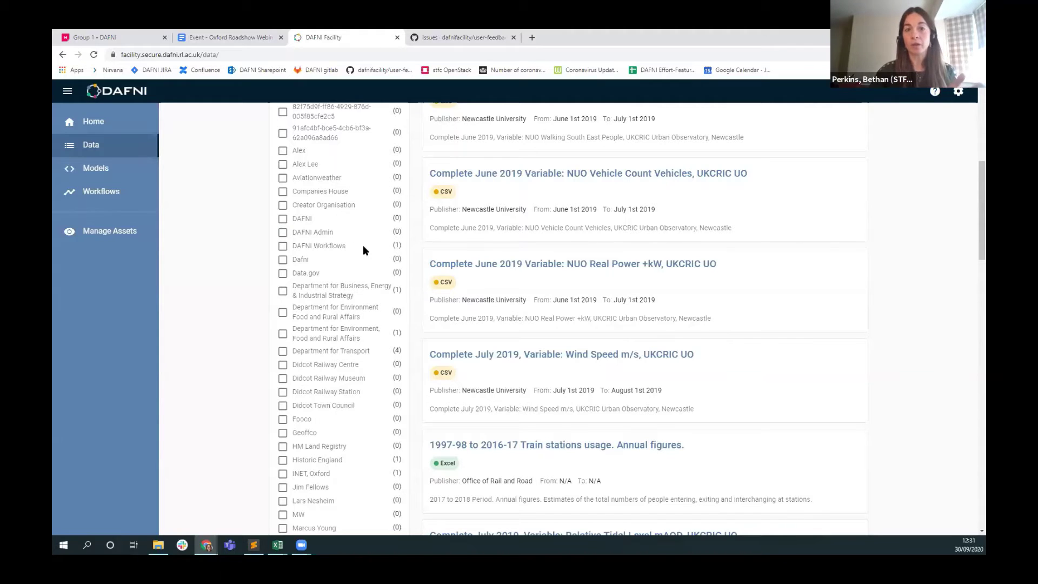
{"action": "left_click", "coordinate": [283, 247]}
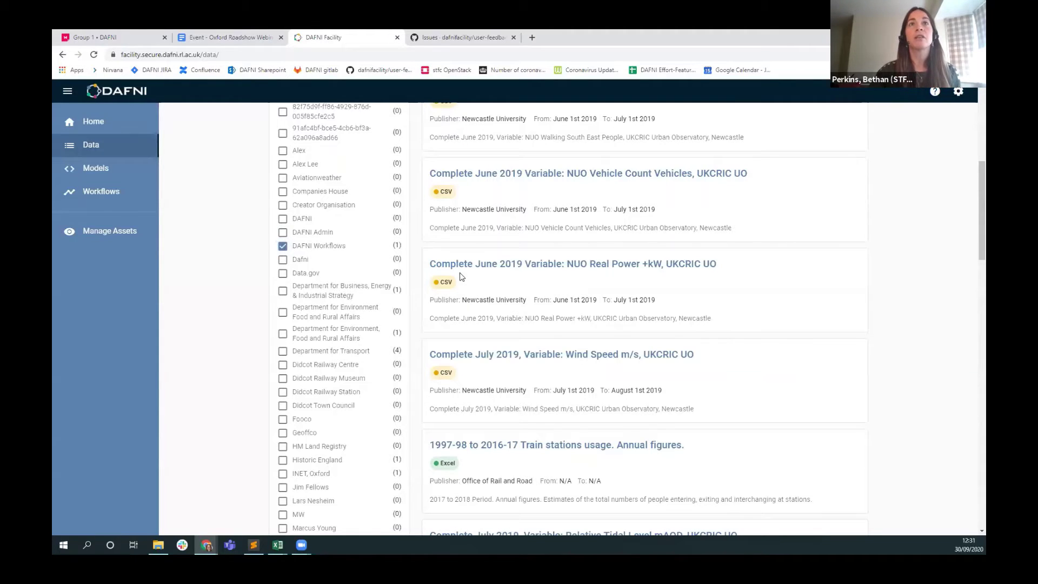
{"action": "scroll", "coordinate": [432, 273], "scroll_direction": "up", "scroll_amount": 4}
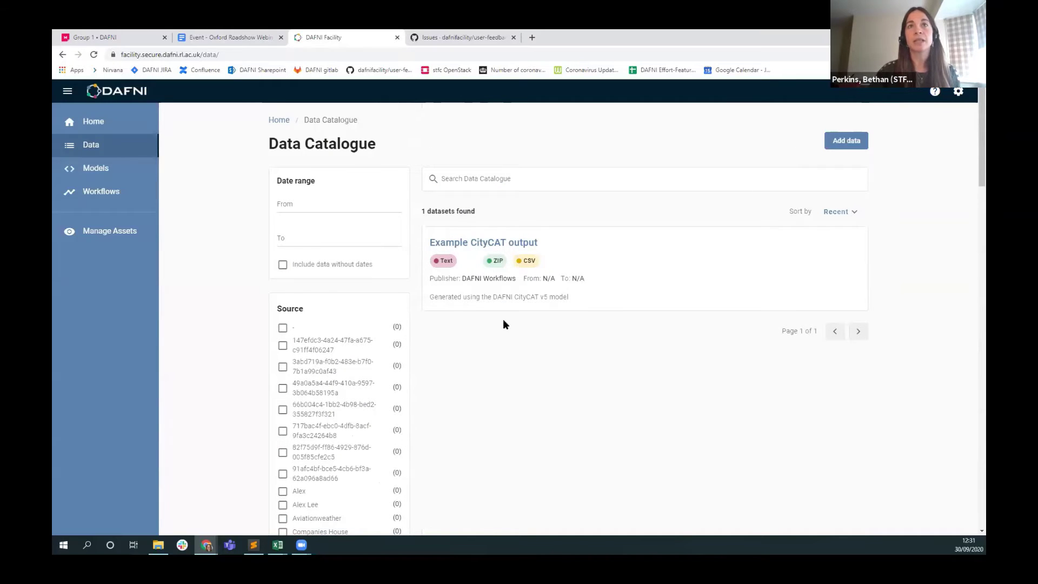
{"action": "scroll", "coordinate": [432, 352], "scroll_direction": "down", "scroll_amount": 5}
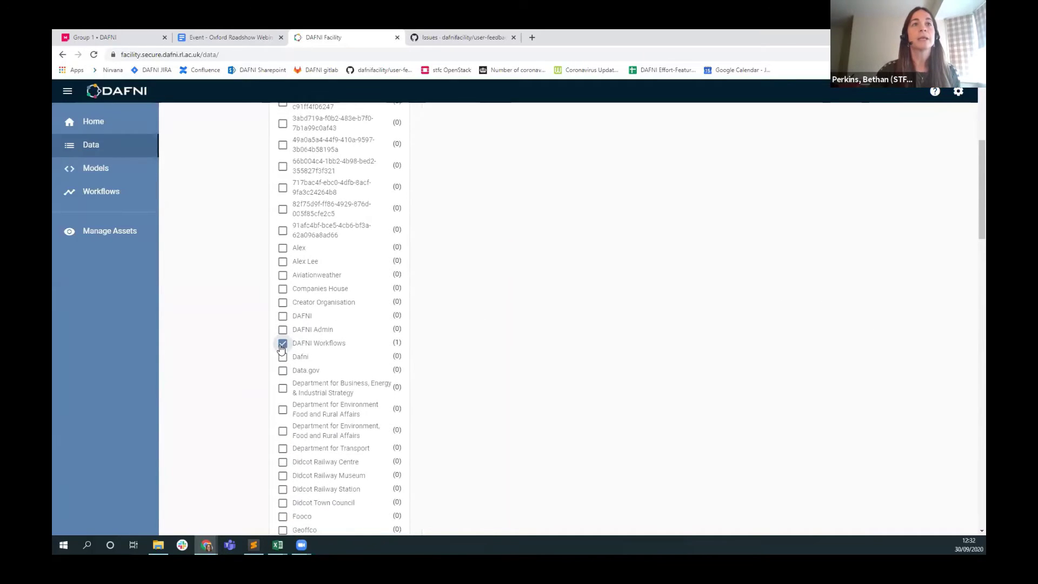
Collapse the long Source filter list back to its short form.
{"action": "scroll", "coordinate": [246, 359], "scroll_direction": "down", "scroll_amount": 12}
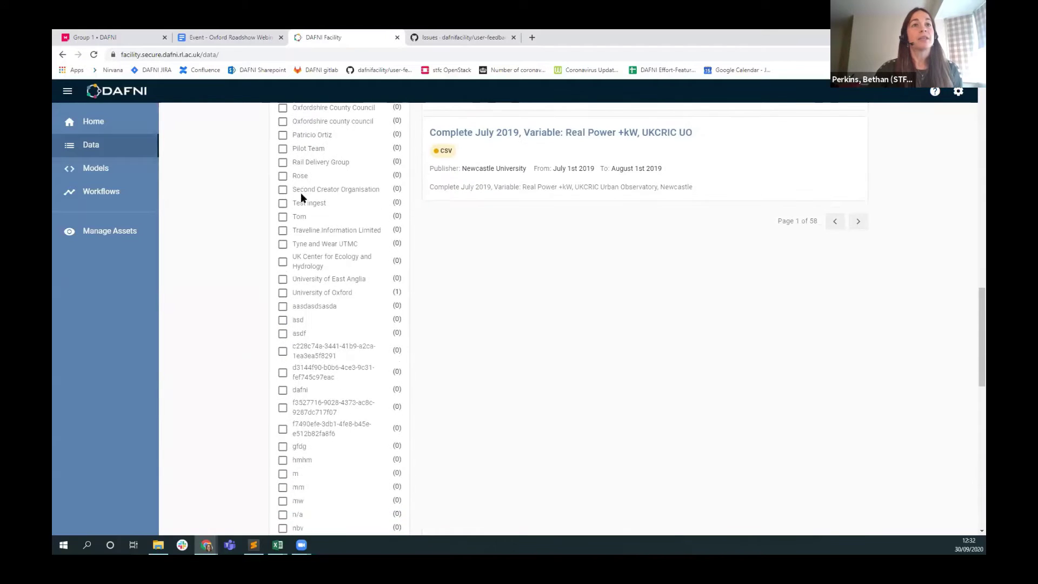
{"action": "scroll", "coordinate": [281, 435], "scroll_direction": "down", "scroll_amount": 5}
{"action": "left_click", "coordinate": [301, 431]}
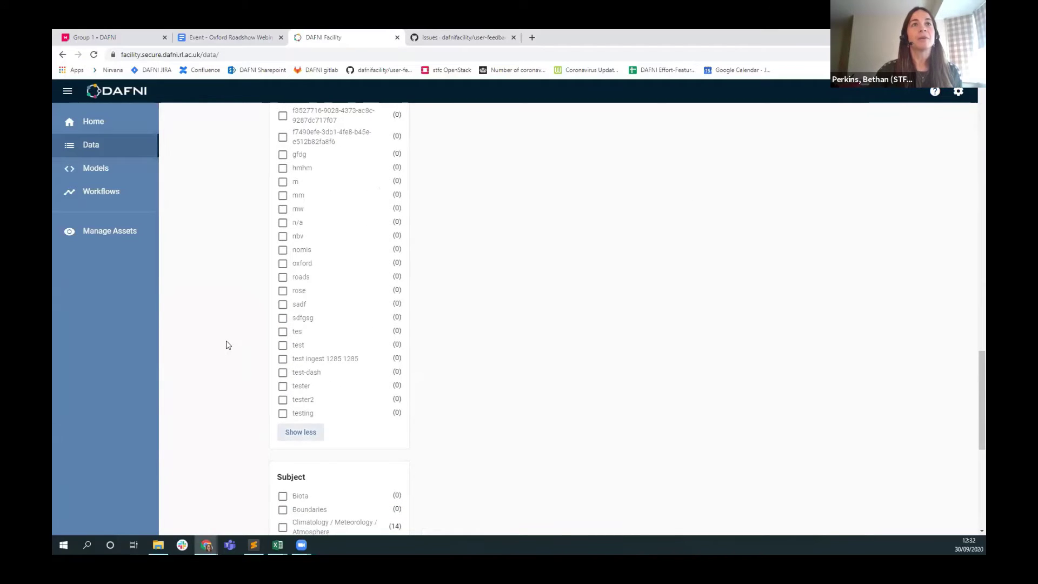
{"action": "scroll", "coordinate": [256, 298], "scroll_direction": "up", "scroll_amount": 6}
{"action": "scroll", "coordinate": [270, 352], "scroll_direction": "down", "scroll_amount": 4}
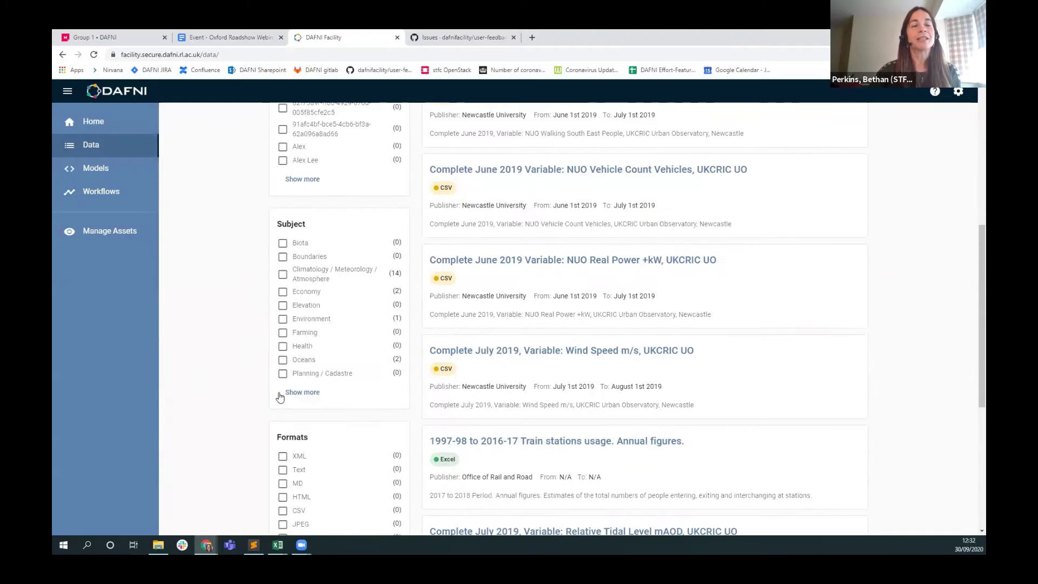
Expand all Subject options, toggle the Society subject, and expand the full Formats list.
{"action": "left_click", "coordinate": [317, 395]}
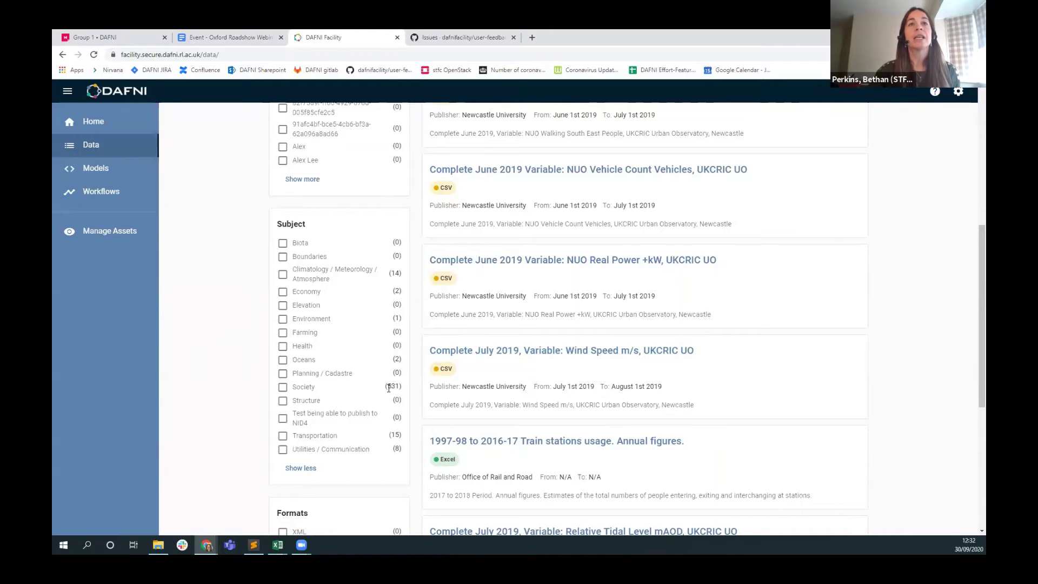
{"action": "left_click", "coordinate": [282, 387]}
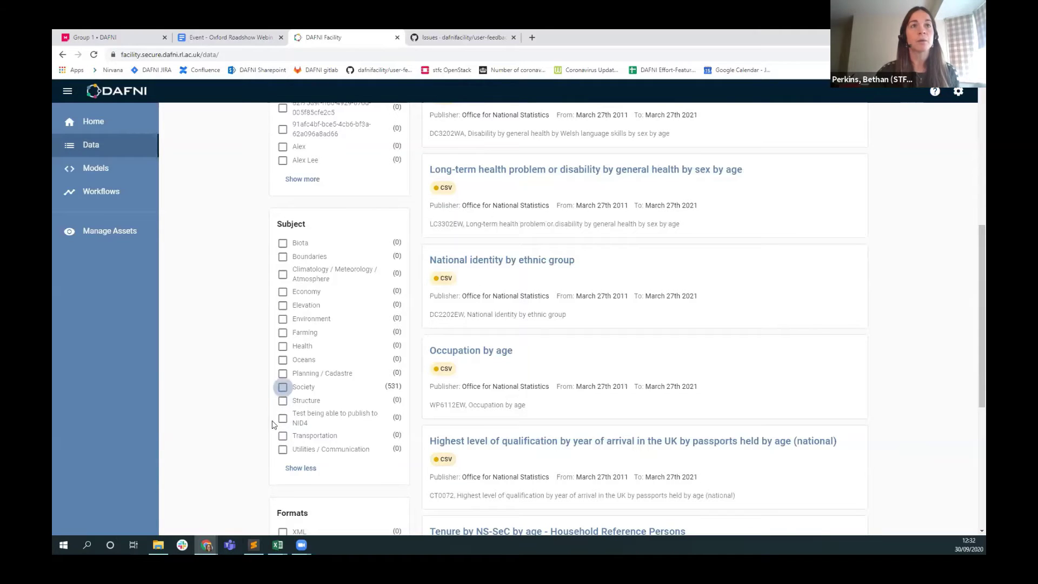
{"action": "scroll", "coordinate": [281, 424], "scroll_direction": "down", "scroll_amount": 5}
{"action": "left_click", "coordinate": [302, 382]}
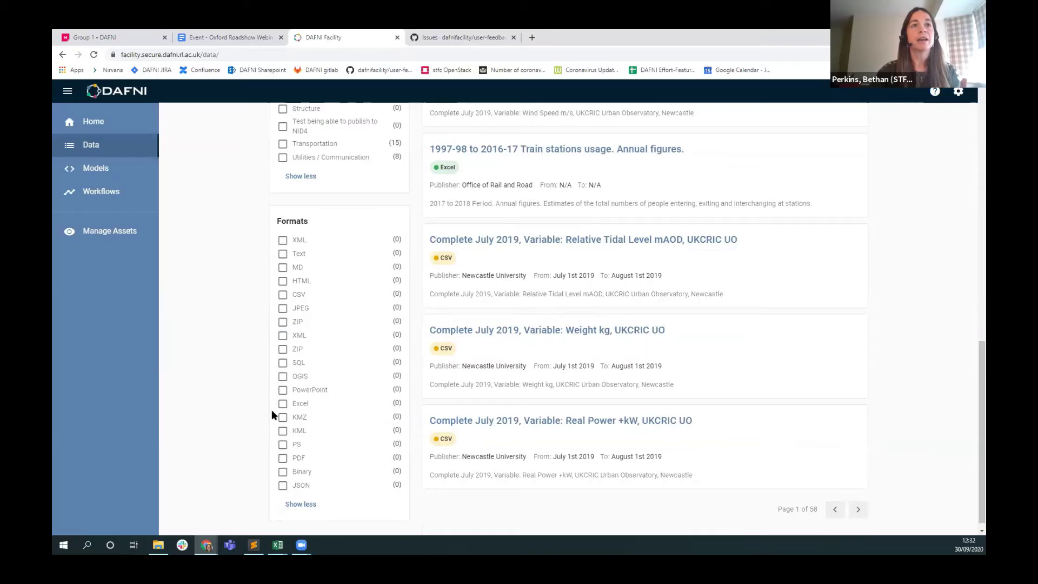
Apply and then remove the Excel format filter.
{"action": "left_click", "coordinate": [282, 404]}
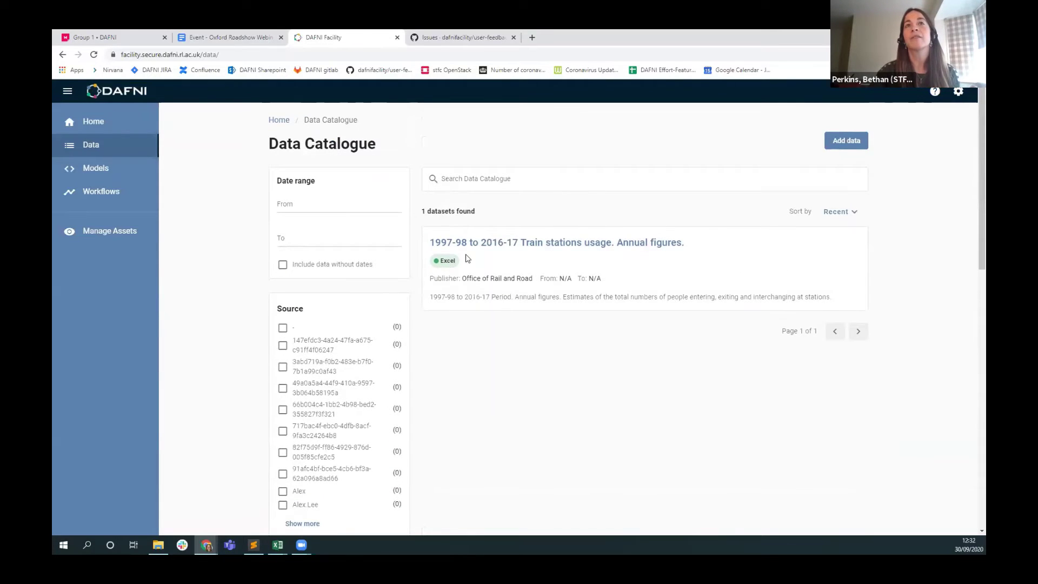
{"action": "scroll", "coordinate": [422, 422], "scroll_direction": "down", "scroll_amount": 10}
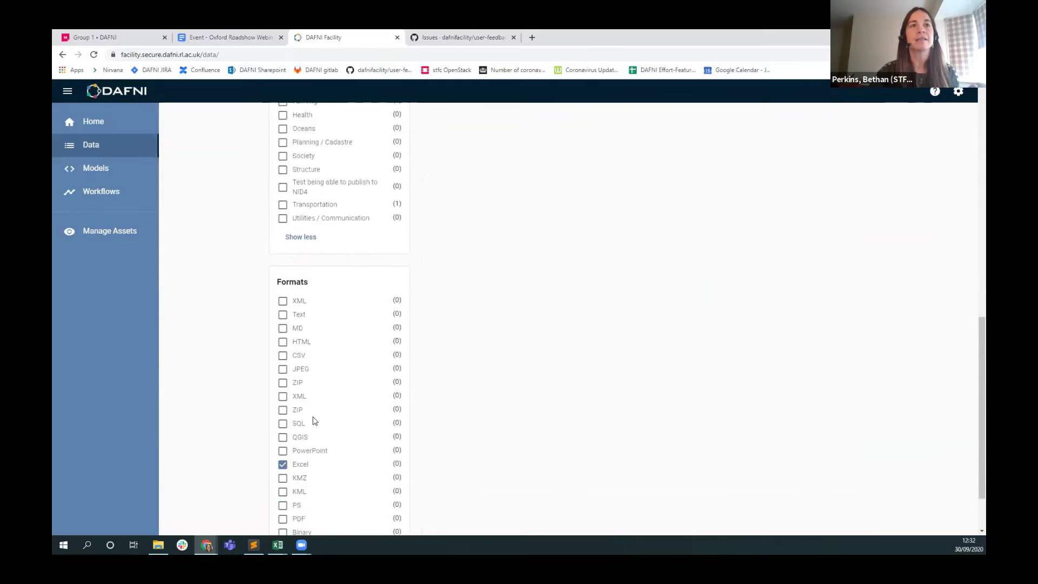
{"action": "scroll", "coordinate": [303, 410], "scroll_direction": "down", "scroll_amount": 1}
{"action": "left_click", "coordinate": [282, 396]}
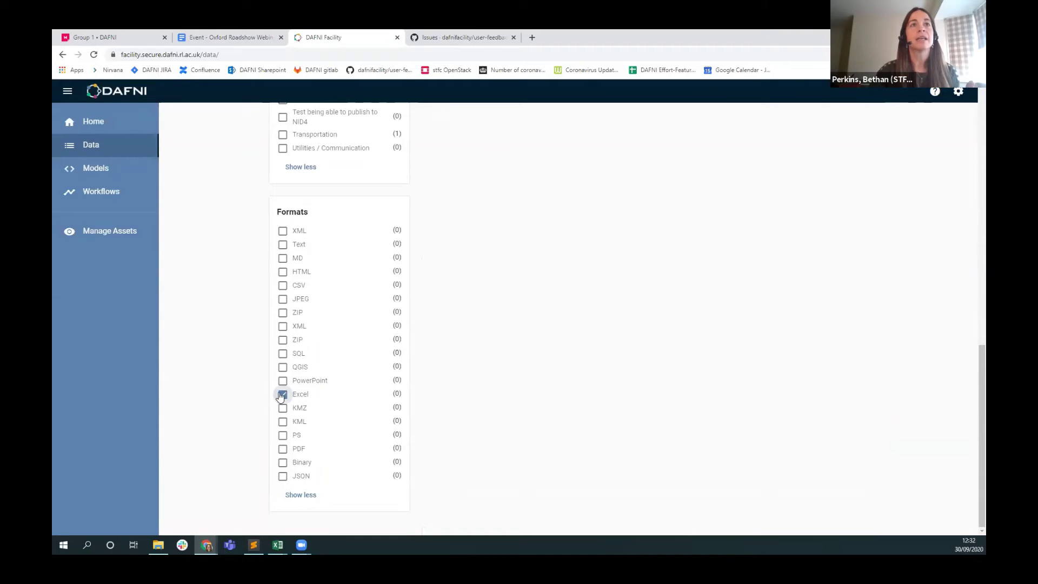
Apply and then clear the JSON format filter, restoring all 573 datasets.
{"action": "left_click", "coordinate": [291, 478]}
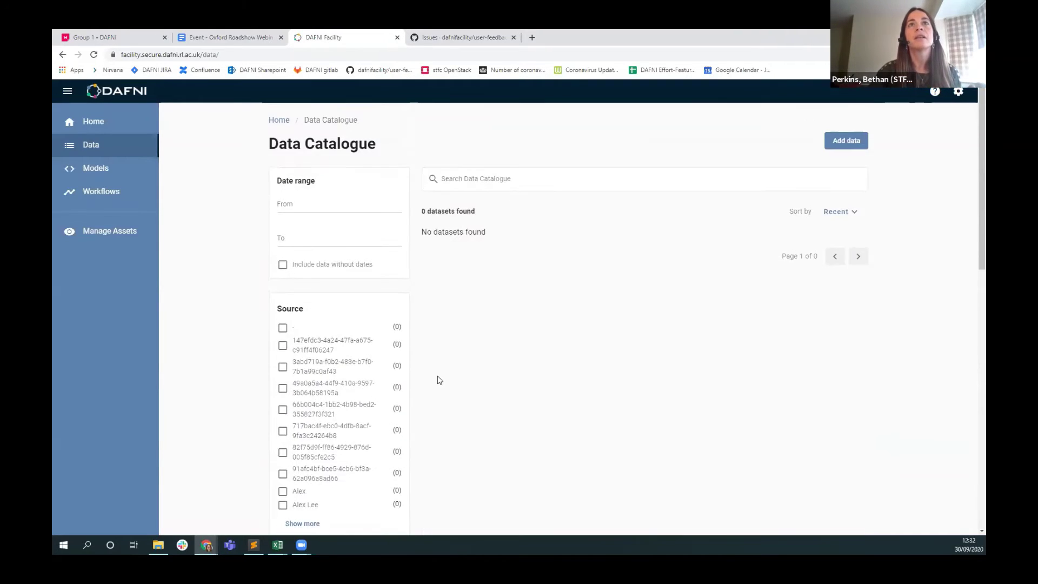
{"action": "scroll", "coordinate": [438, 378], "scroll_direction": "down", "scroll_amount": 15}
{"action": "left_click", "coordinate": [282, 476]}
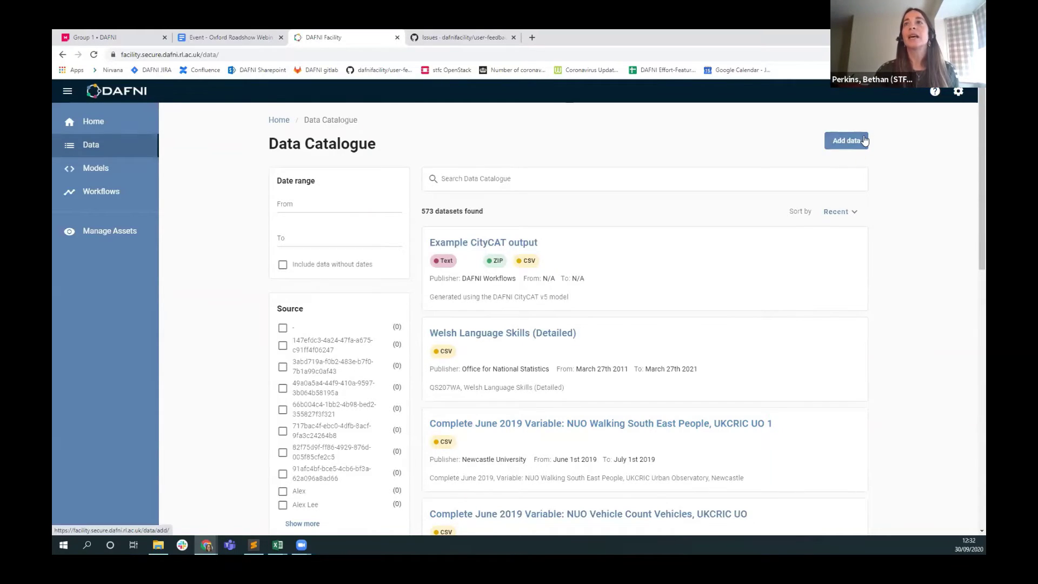
Start a new dataset and drop details.txt.txt and simple.csv into the upload area.
{"action": "left_click", "coordinate": [836, 144]}
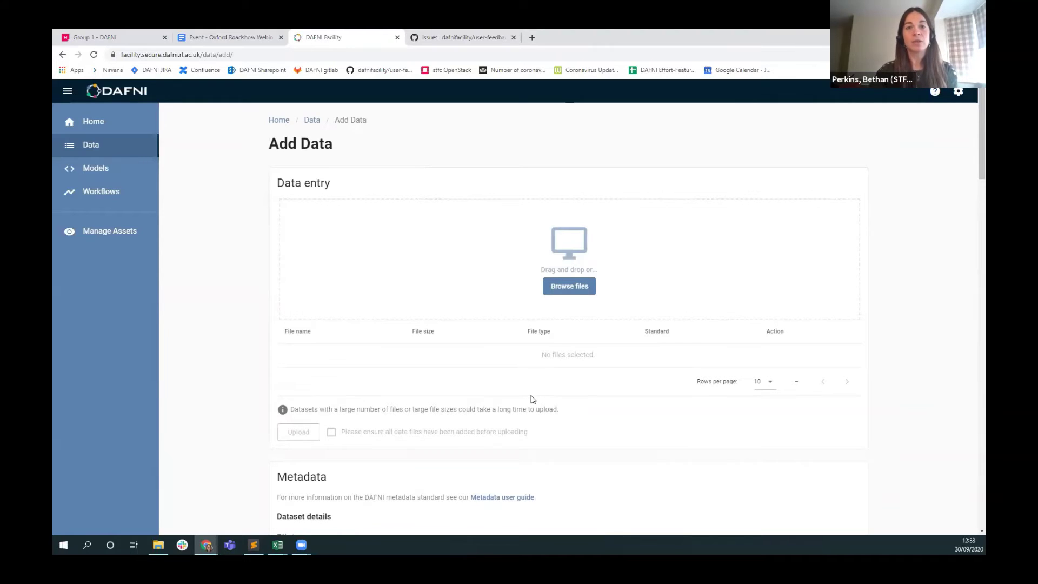
{"action": "scroll", "coordinate": [530, 399], "scroll_direction": "down", "scroll_amount": 3}
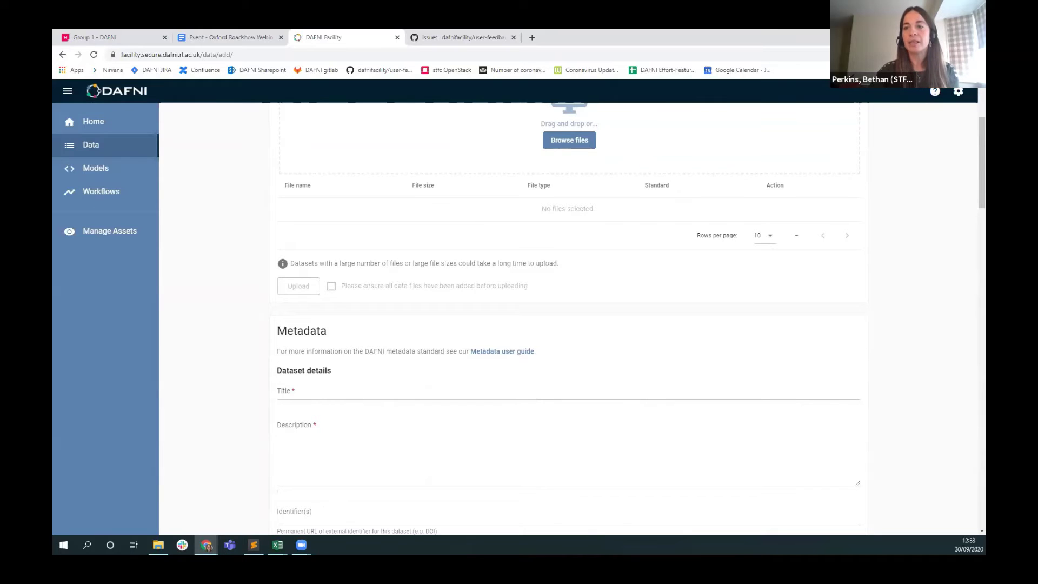
{"action": "key", "text": "alt+Tab"}
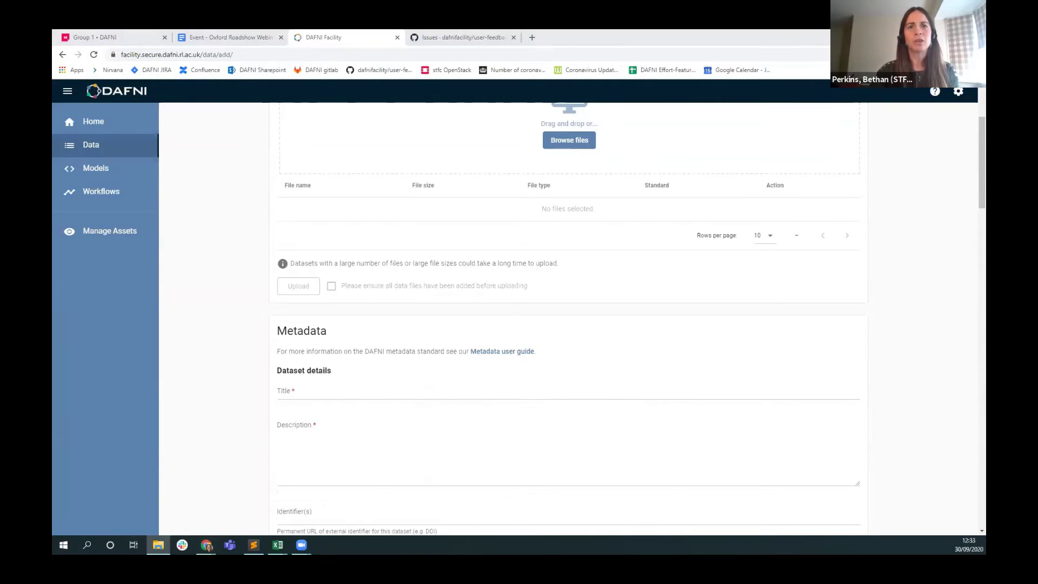
{"action": "scroll", "coordinate": [640, 437], "scroll_direction": "up", "scroll_amount": 3}
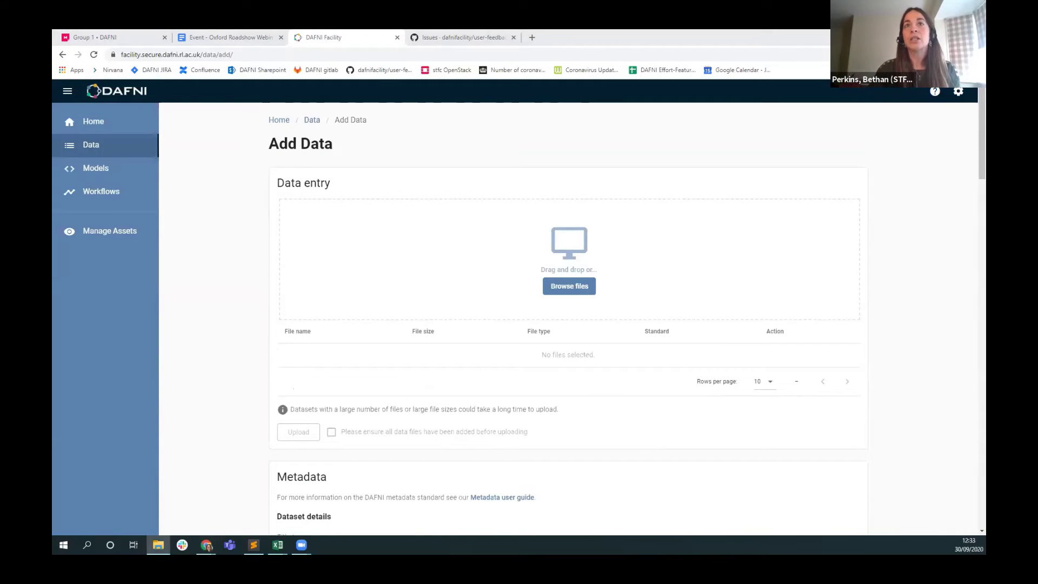
{"action": "left_click_drag", "start_coordinate": [739, 518], "coordinate": [719, 491]}
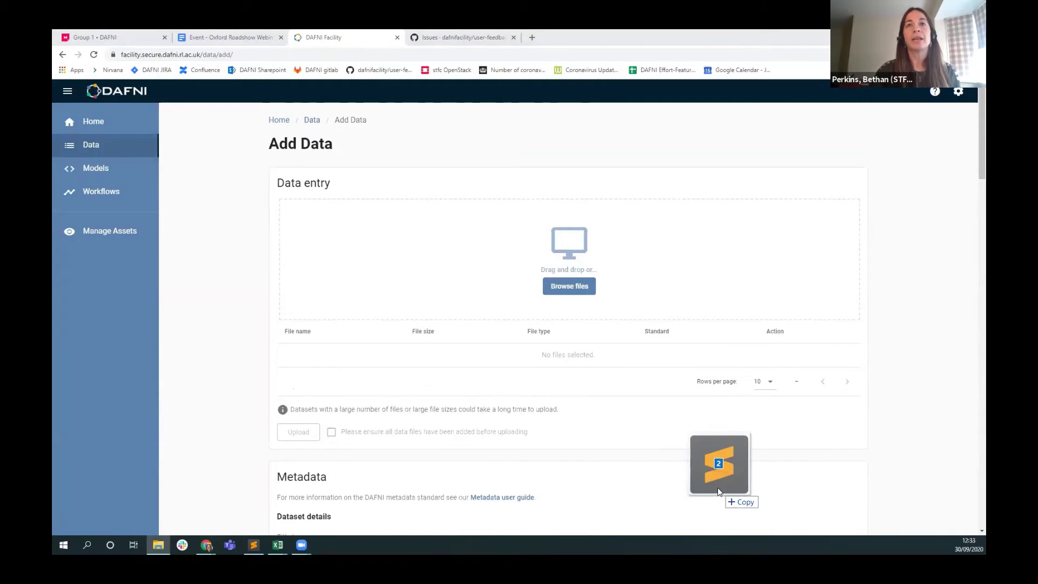
{"action": "left_click_drag", "start_coordinate": [695, 449], "coordinate": [568, 267]}
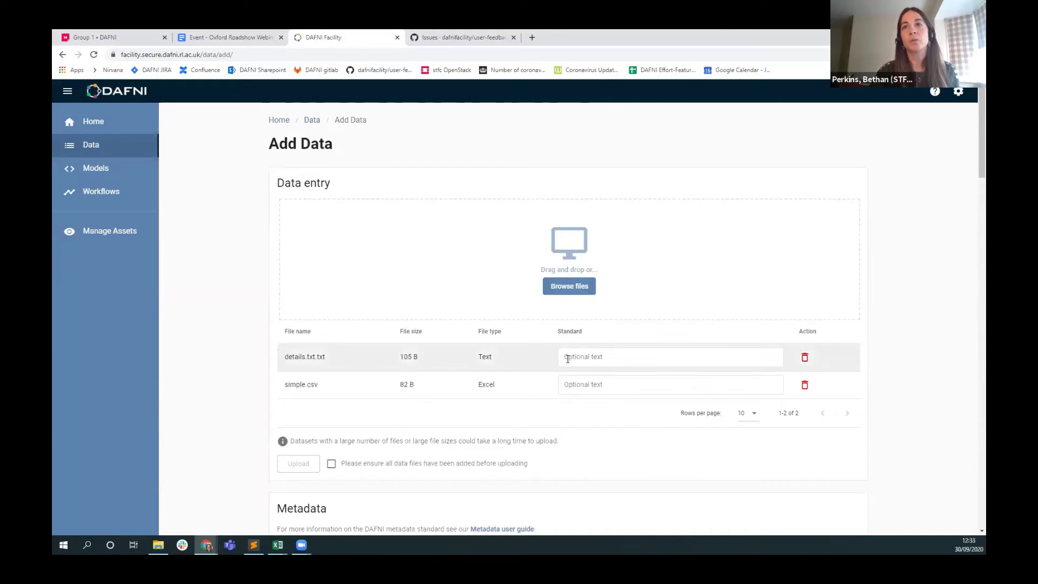
{"action": "scroll", "coordinate": [478, 368], "scroll_direction": "down", "scroll_amount": 2}
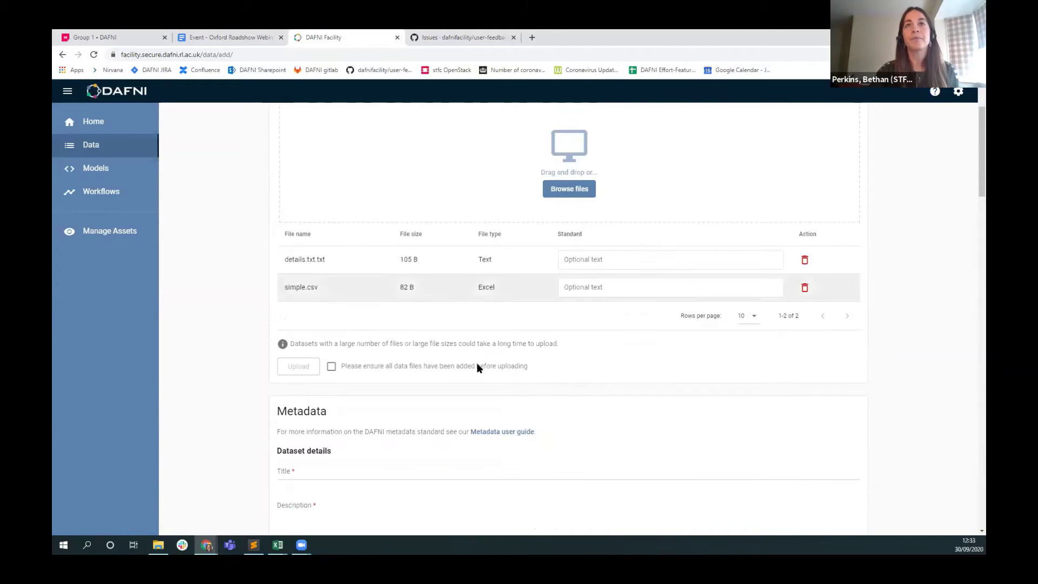
Confirm all files are added and upload details.txt.txt and simple.csv.
{"action": "left_click", "coordinate": [332, 367]}
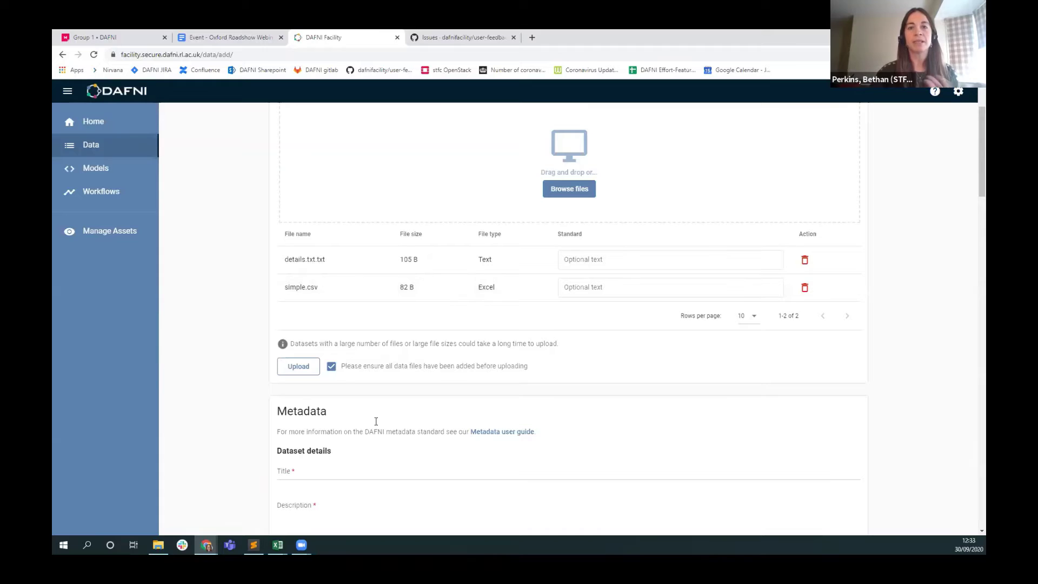
{"action": "left_click", "coordinate": [304, 367]}
{"action": "scroll", "coordinate": [245, 389], "scroll_direction": "down", "scroll_amount": 2}
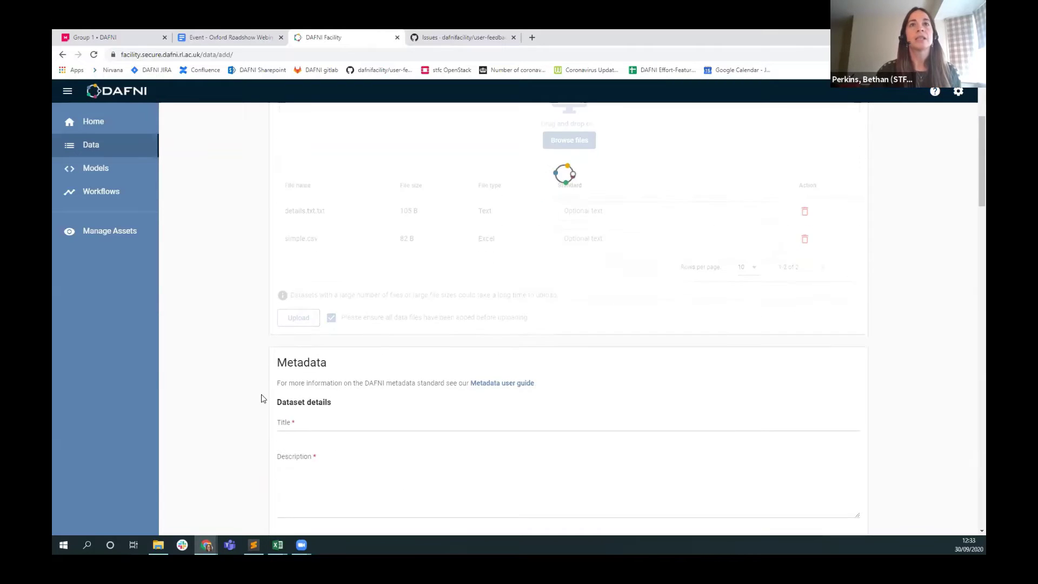
{"action": "scroll", "coordinate": [249, 384], "scroll_direction": "down", "scroll_amount": 1}
{"action": "left_click", "coordinate": [326, 330]}
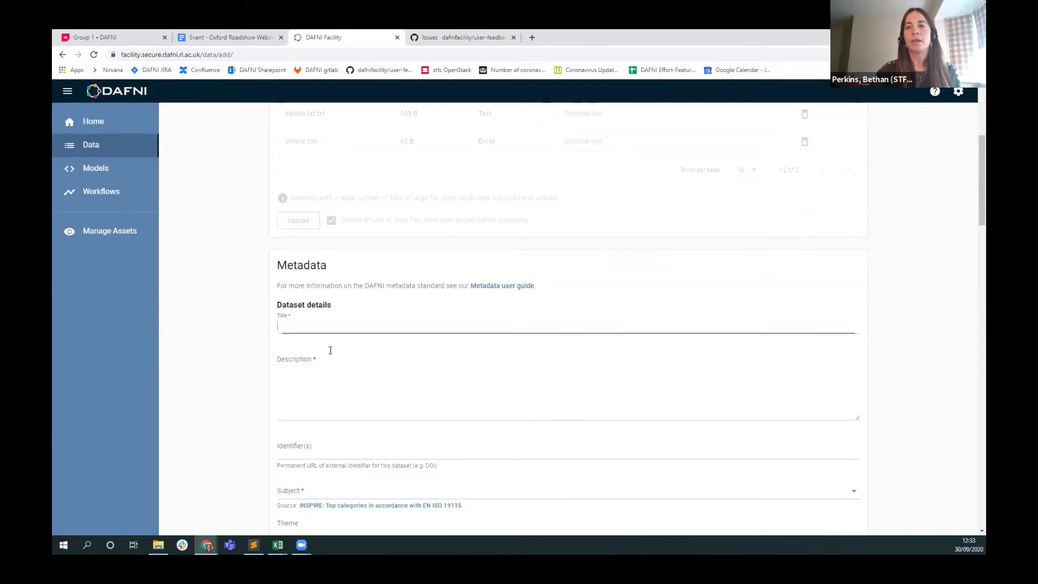
{"action": "key", "text": "alt+Tab"}
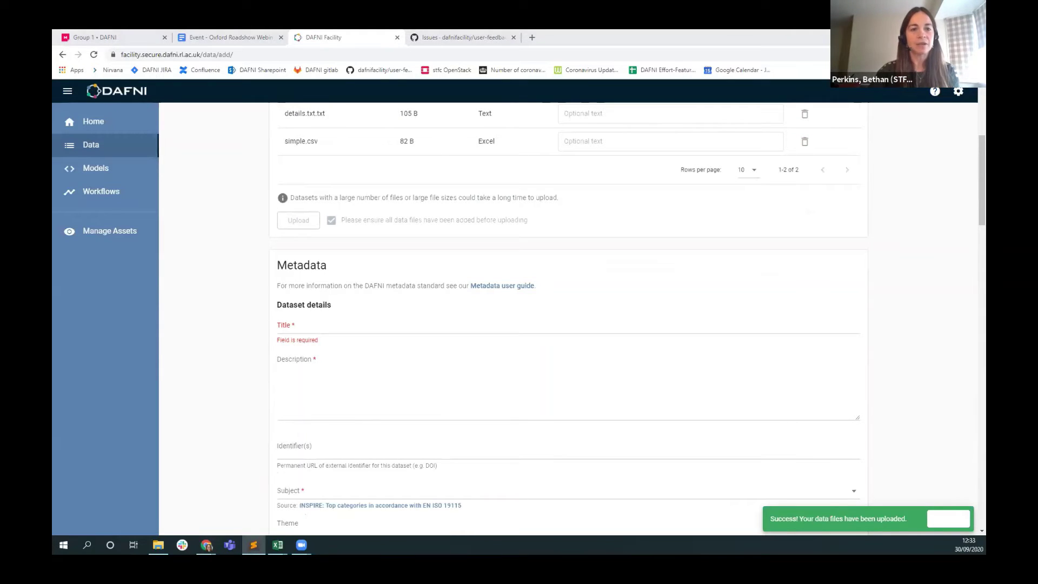
Paste the title 'Test dataset DAFNI walkthrough' and the Lorem ipsum description.
{"action": "left_click", "coordinate": [326, 326]}
{"action": "type", "text": "Test dataset DAFNI walkthrough"}
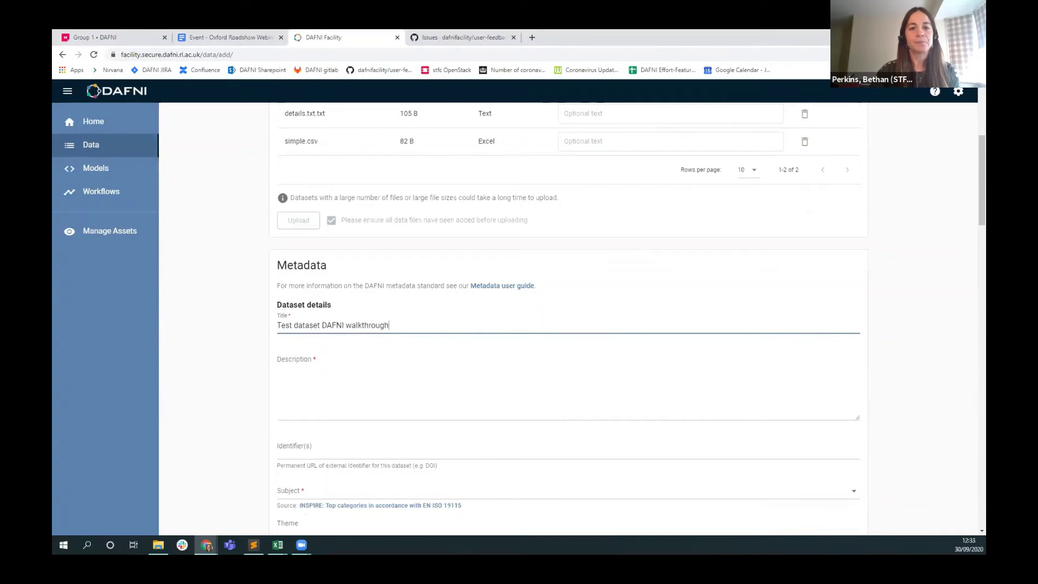
{"action": "key", "text": "alt+Tab"}
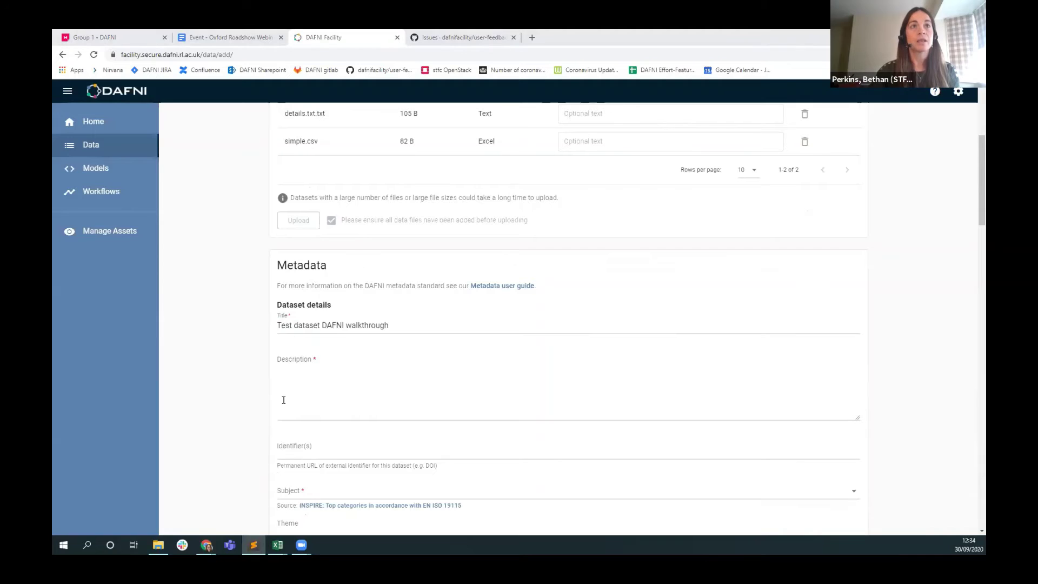
{"action": "left_click", "coordinate": [283, 400]}
{"action": "key", "text": "ctrl+v"}
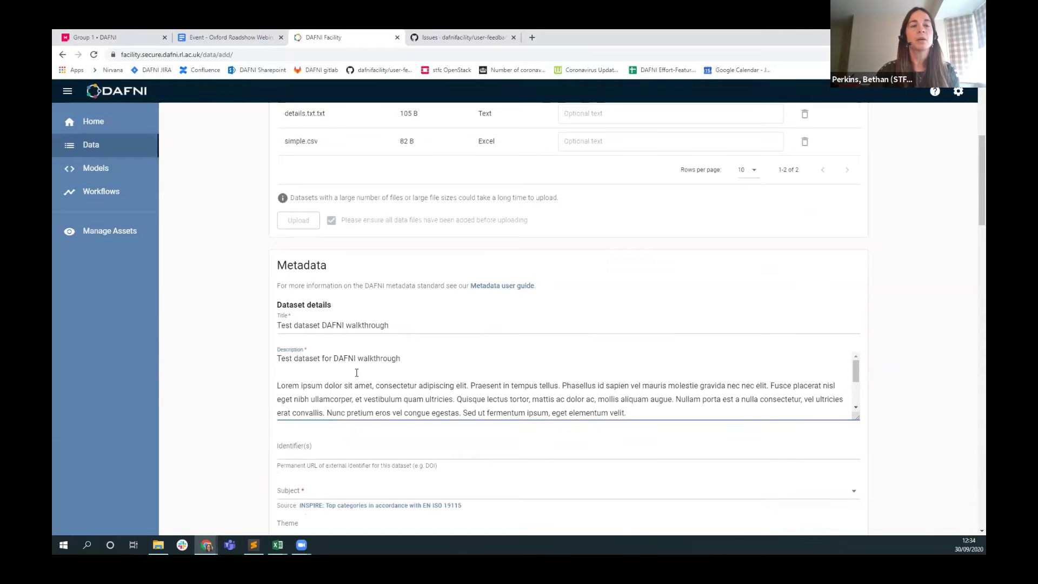
Paste the DOI identifier and set the subject to Climatology / Meteorology / Atmosphere.
{"action": "scroll", "coordinate": [255, 399], "scroll_direction": "down", "scroll_amount": 3}
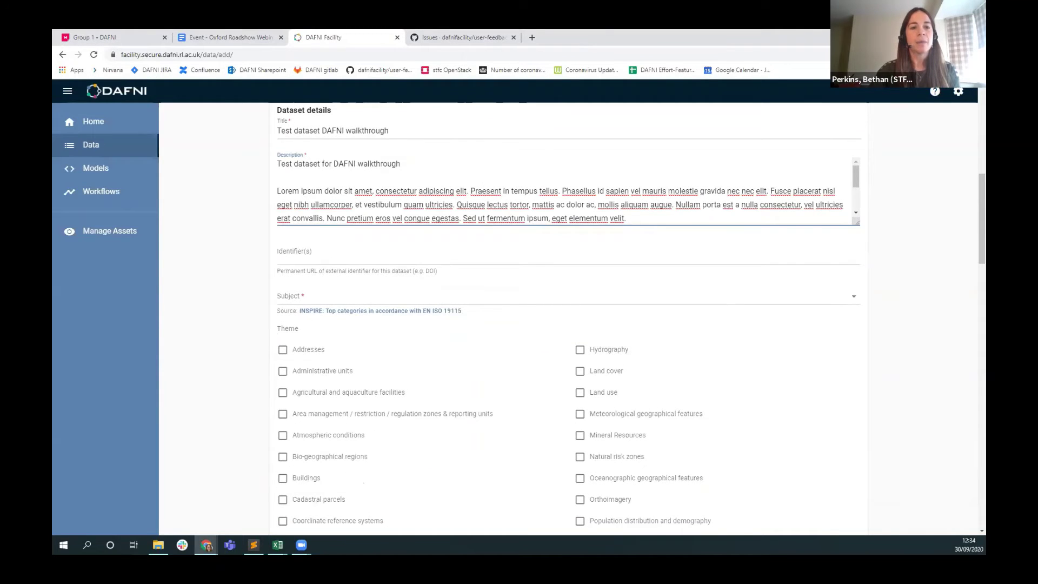
{"action": "key", "text": "alt+Tab"}
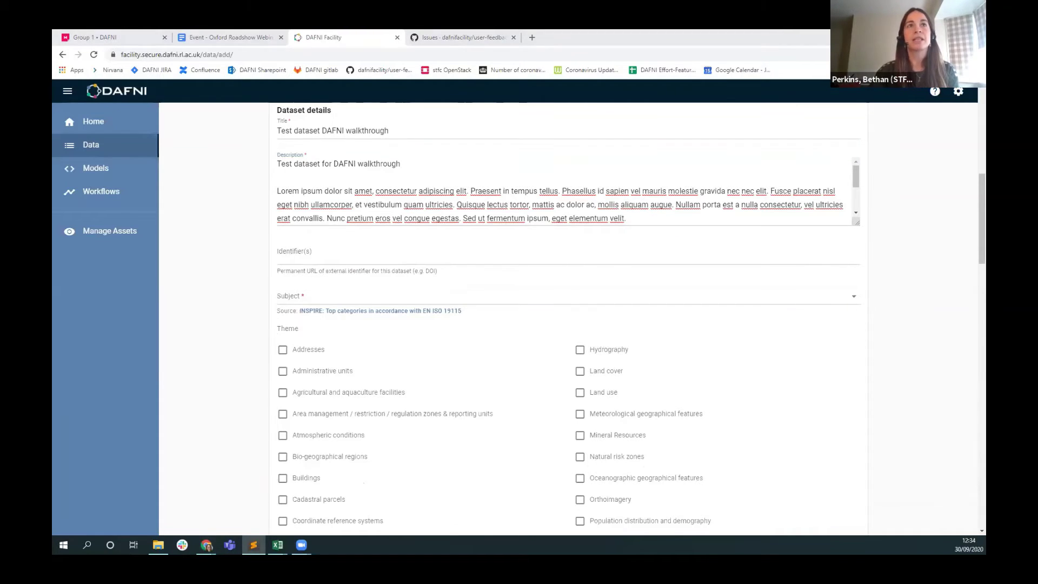
{"action": "left_click", "coordinate": [567, 253]}
{"action": "type", "text": "https://doi.org/10.5523/bris.1mu6d6ybfo3mt2w3aewmtznc3s"}
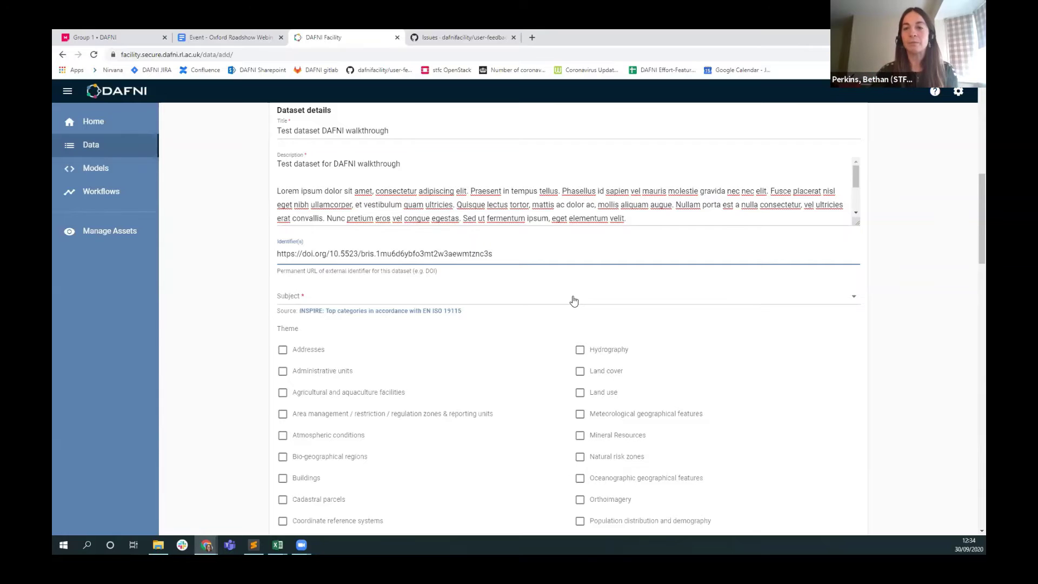
{"action": "left_click", "coordinate": [312, 300]}
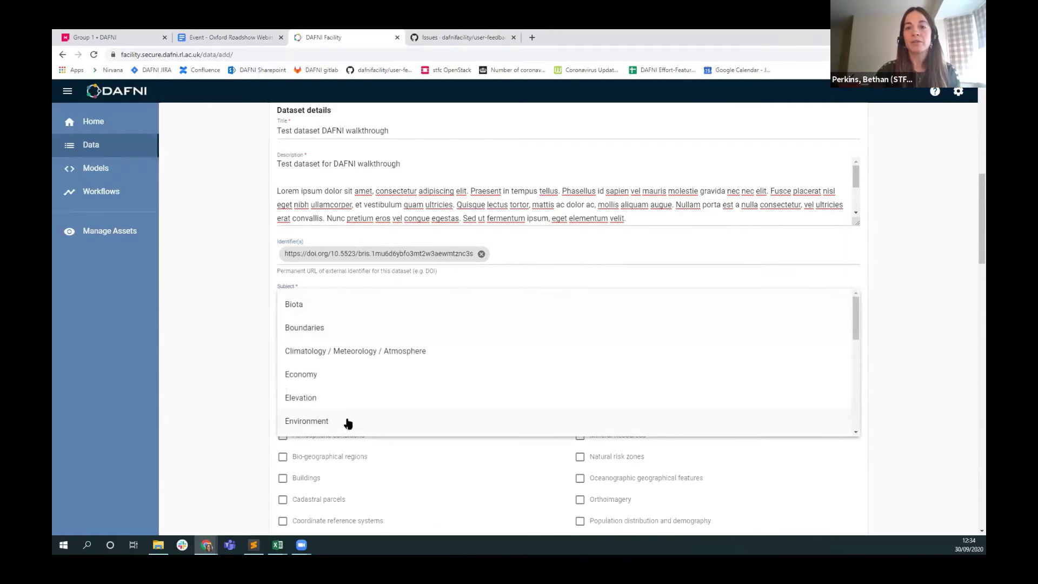
{"action": "left_click", "coordinate": [322, 352]}
Set the dataset language to English.
{"action": "scroll", "coordinate": [248, 401], "scroll_direction": "down", "scroll_amount": 5}
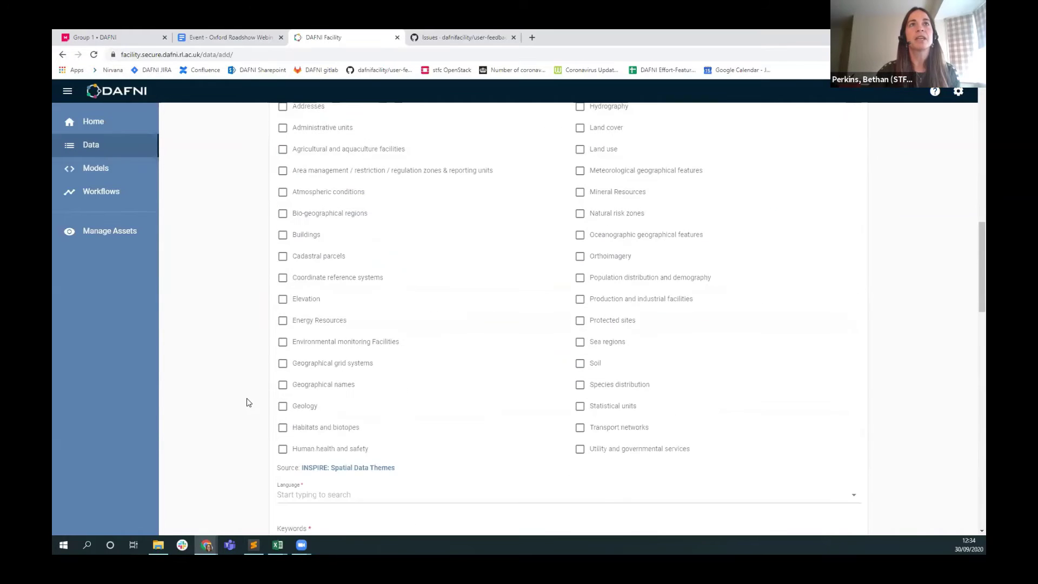
{"action": "scroll", "coordinate": [319, 174], "scroll_direction": "up", "scroll_amount": 2}
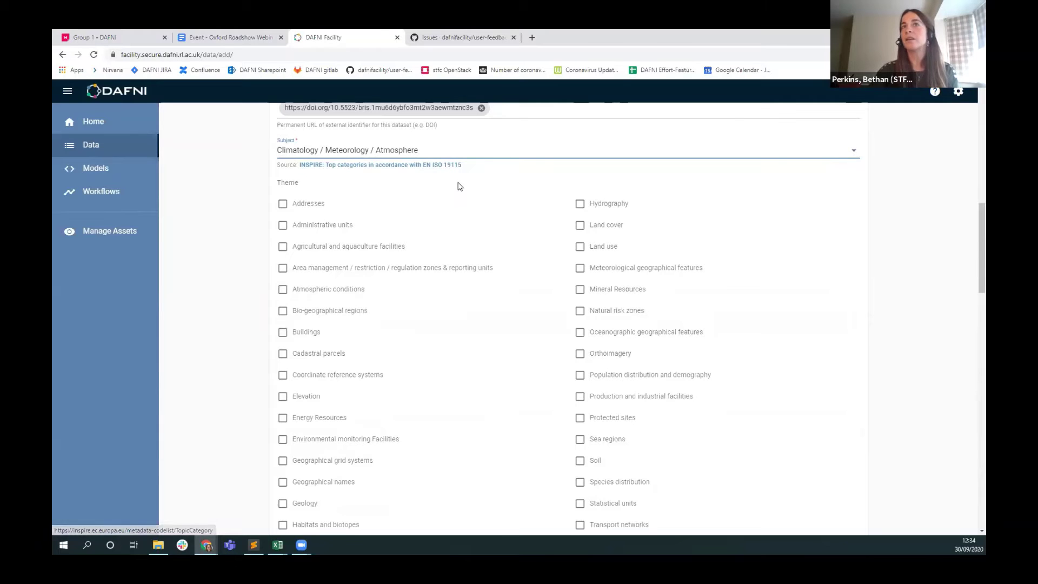
{"action": "scroll", "coordinate": [256, 327], "scroll_direction": "down", "scroll_amount": 1}
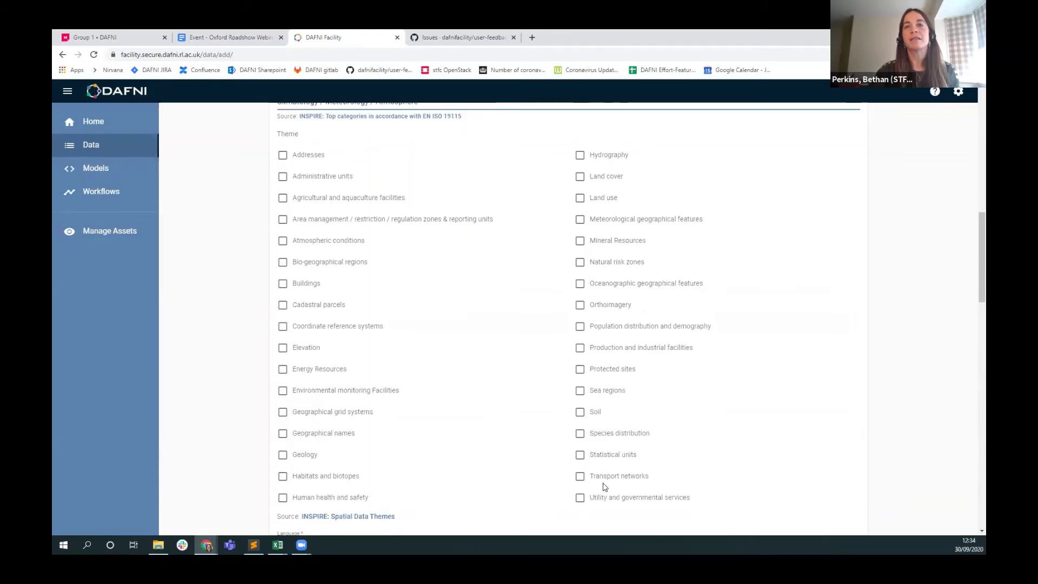
{"action": "scroll", "coordinate": [519, 504], "scroll_direction": "down", "scroll_amount": 1}
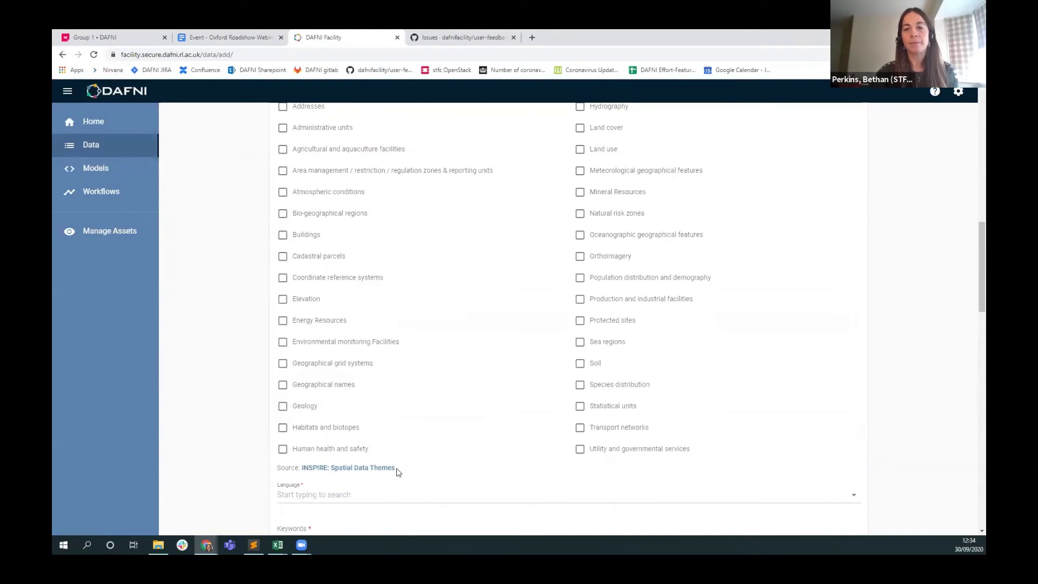
{"action": "scroll", "coordinate": [273, 378], "scroll_direction": "up", "scroll_amount": 2}
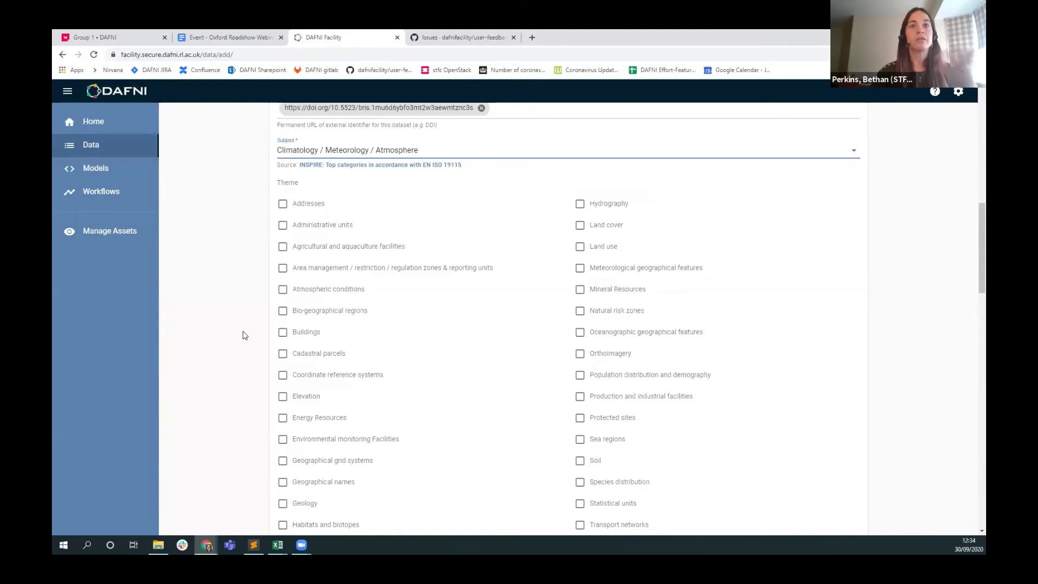
{"action": "scroll", "coordinate": [354, 381], "scroll_direction": "down", "scroll_amount": 5}
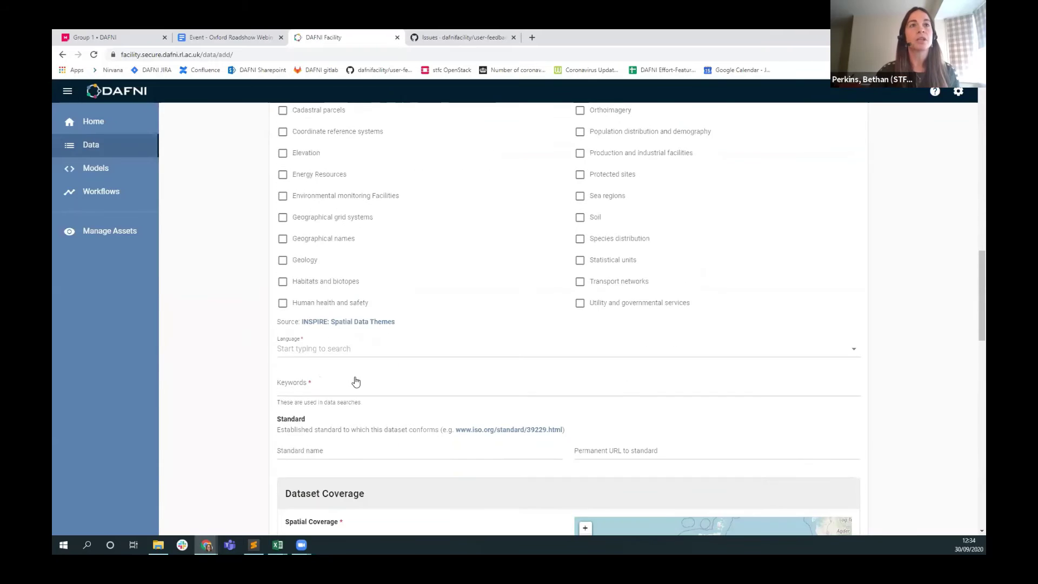
{"action": "scroll", "coordinate": [354, 346], "scroll_direction": "down", "scroll_amount": 1}
{"action": "left_click", "coordinate": [348, 300]}
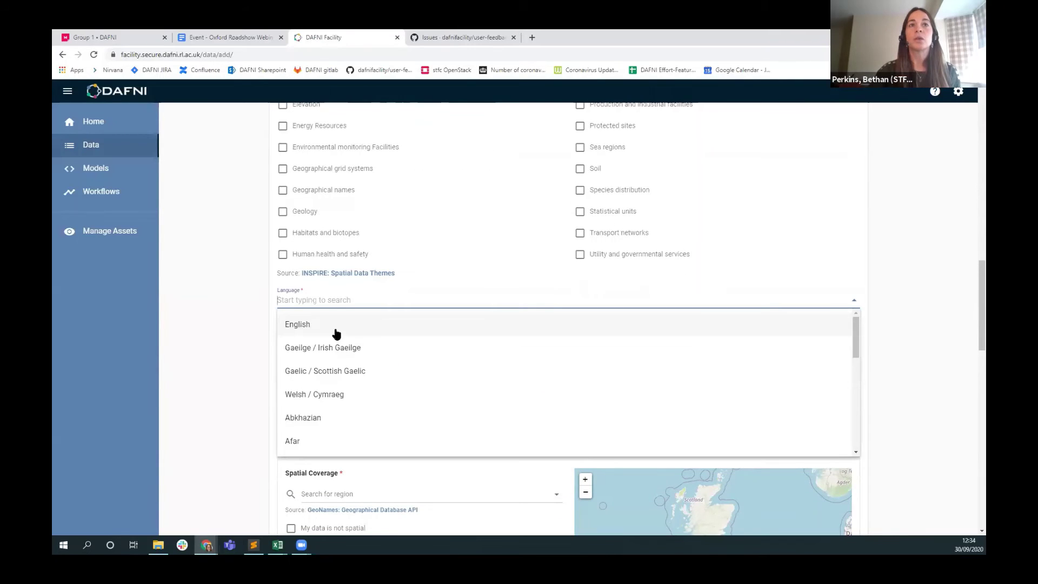
{"action": "left_click", "coordinate": [325, 327]}
Add the keyword tags test and testing.
{"action": "scroll", "coordinate": [259, 346], "scroll_direction": "down", "scroll_amount": 1}
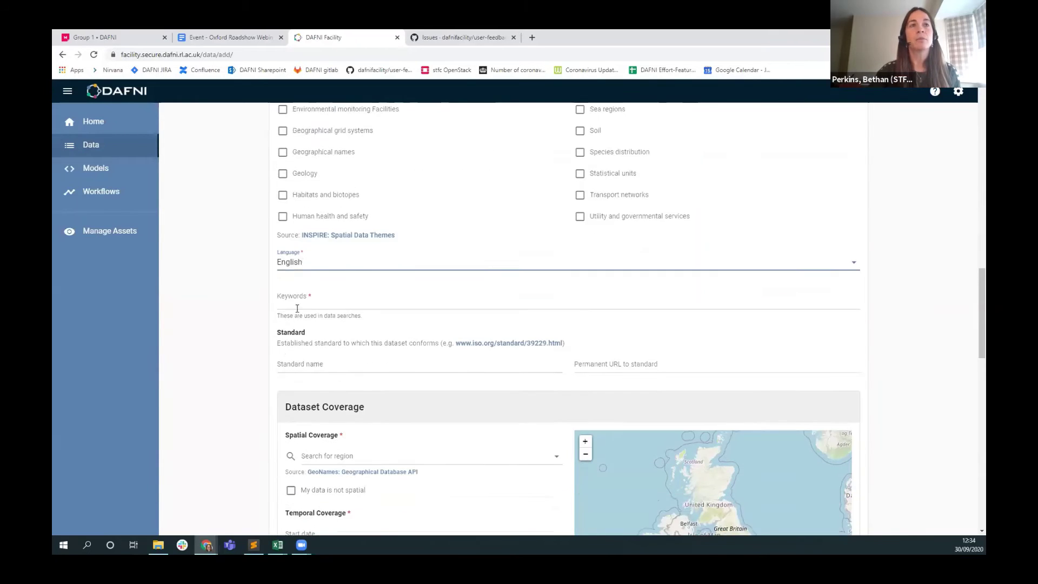
{"action": "left_click", "coordinate": [339, 290]}
{"action": "type", "text": "test"}
{"action": "key", "text": "Return"}
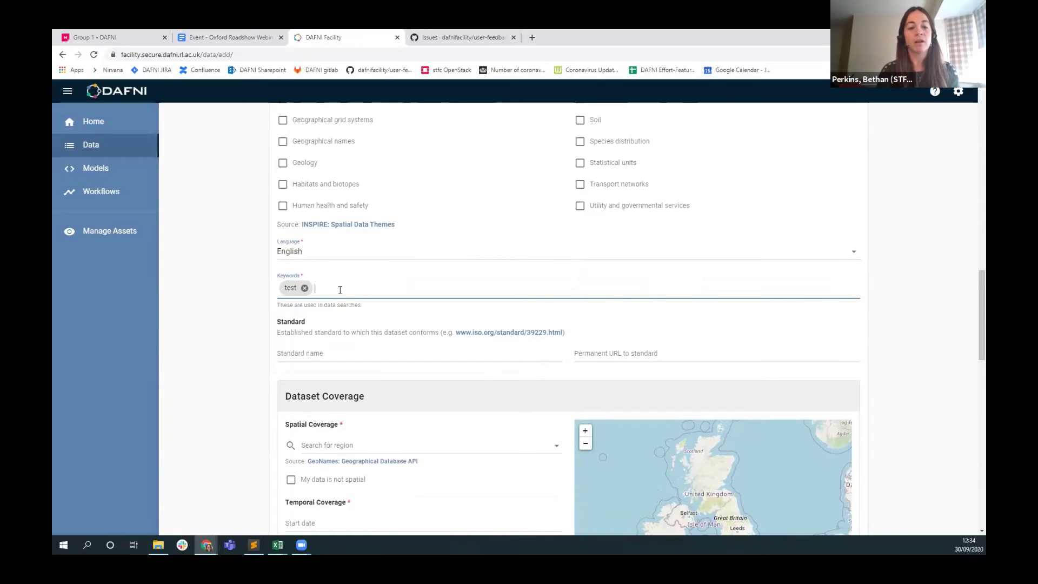
{"action": "type", "text": "testing"}
{"action": "key", "text": "Return"}
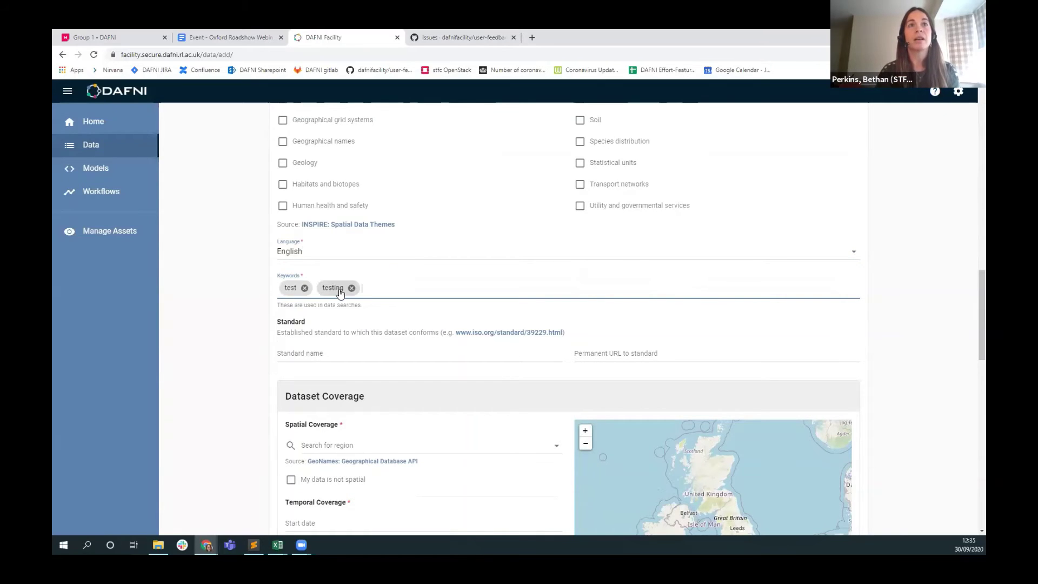
{"action": "scroll", "coordinate": [263, 357], "scroll_direction": "down", "scroll_amount": 2}
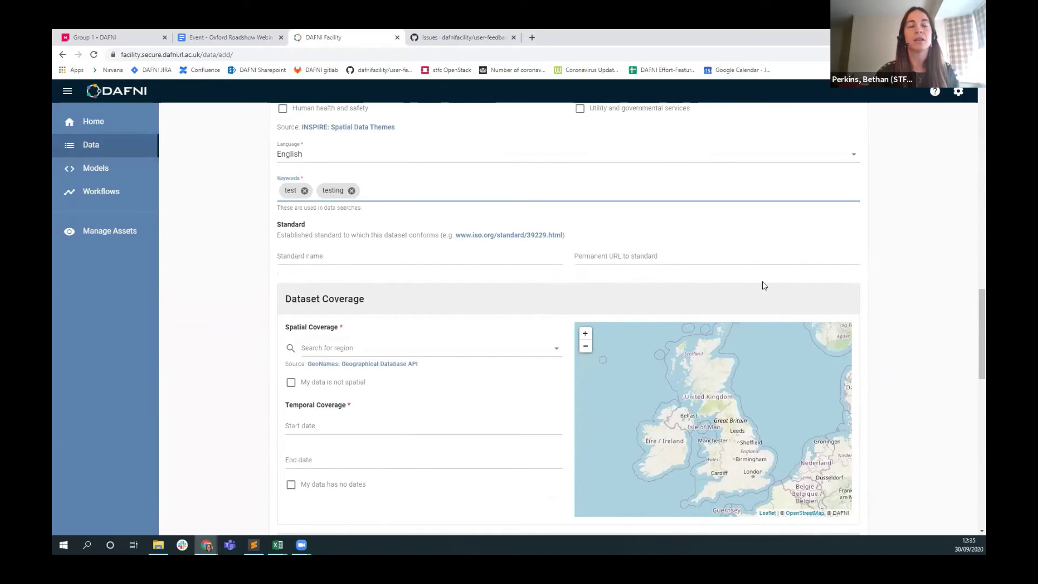
{"action": "scroll", "coordinate": [229, 333], "scroll_direction": "down", "scroll_amount": 3}
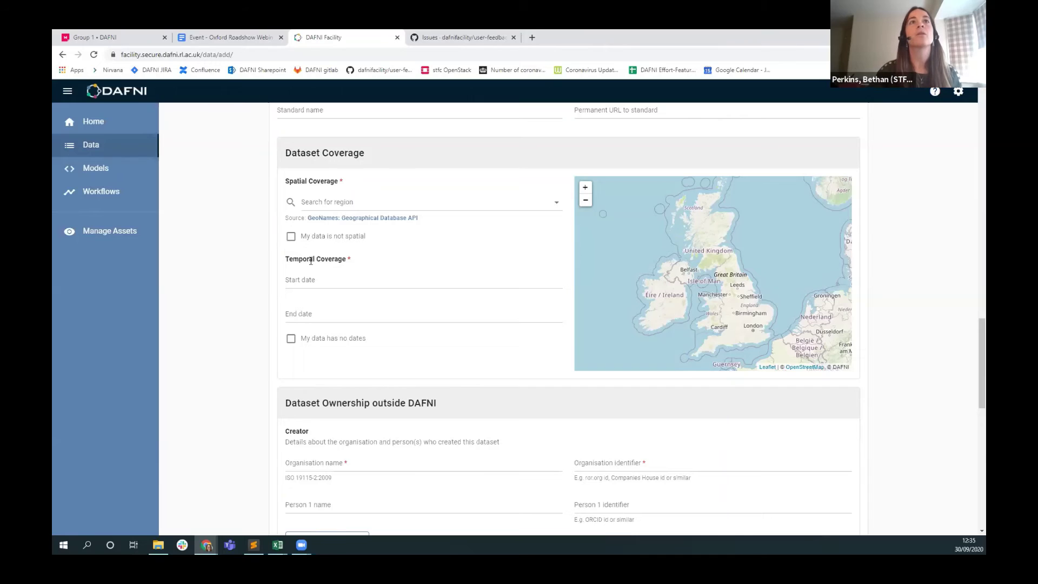
Set the spatial coverage to Oxford, United Kingdom by searching for oxford.
{"action": "left_click", "coordinate": [395, 202]}
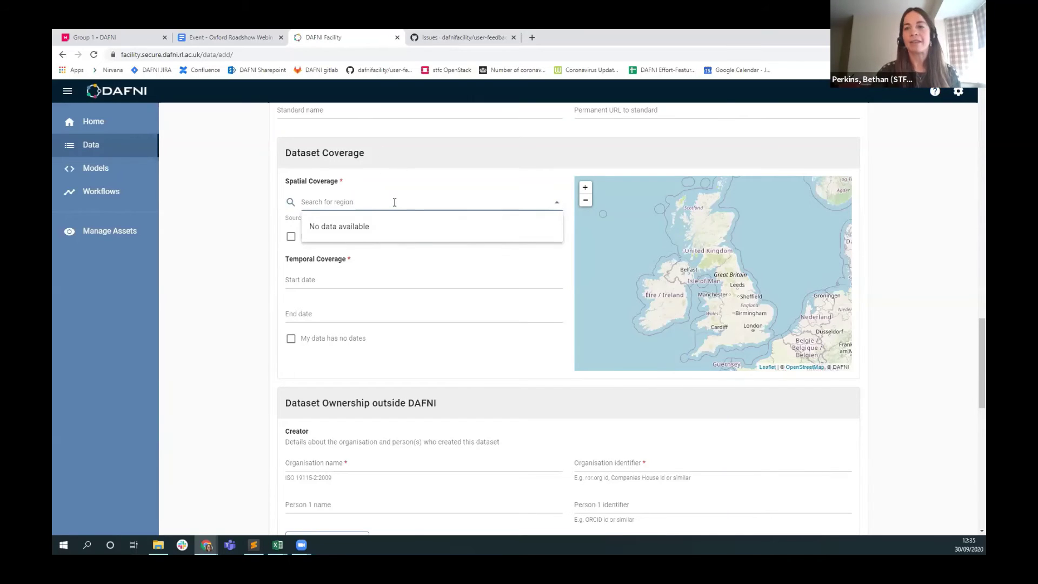
{"action": "type", "text": "oxford"}
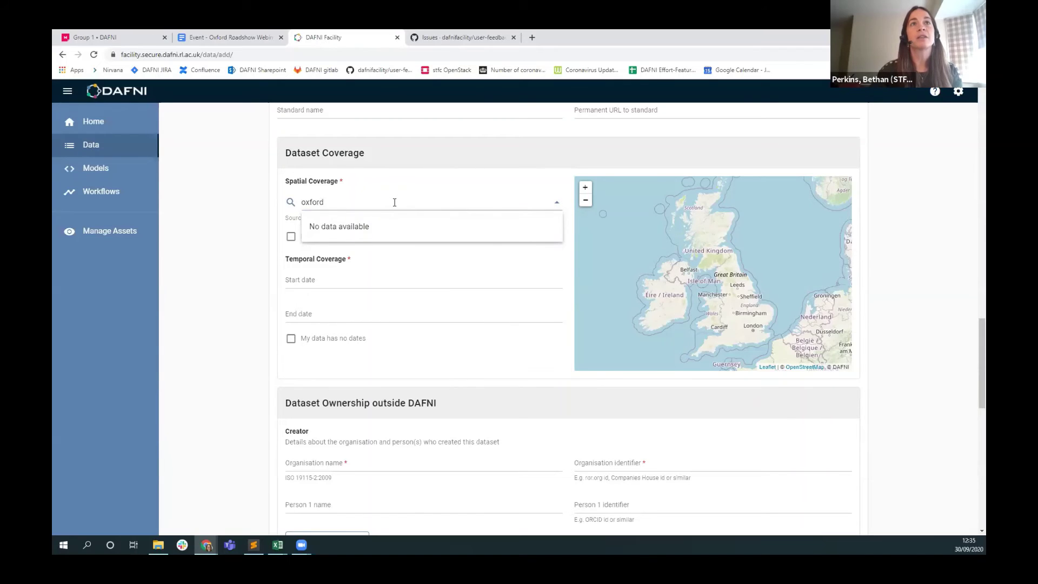
{"action": "left_click", "coordinate": [381, 249]}
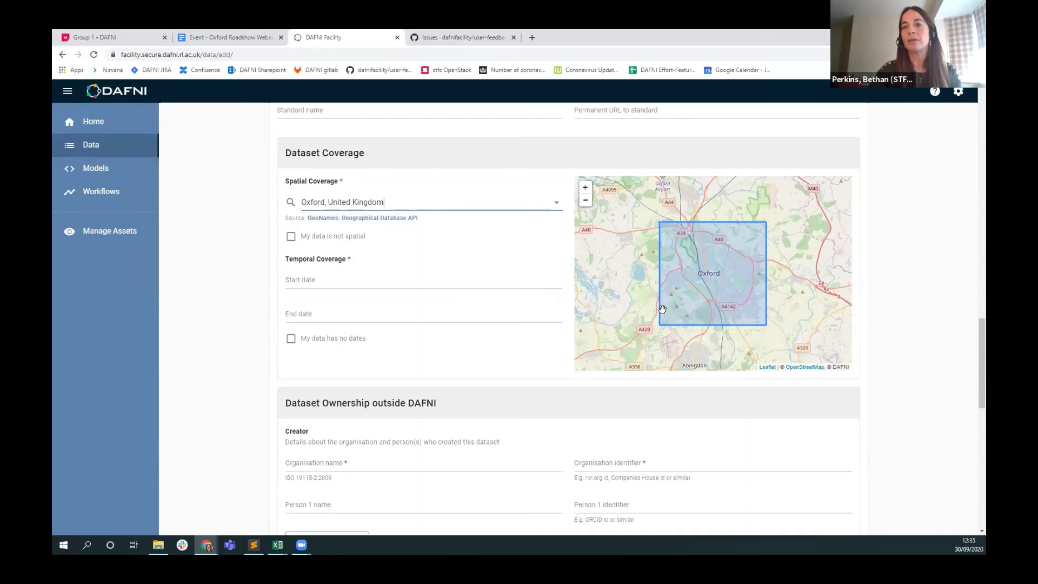
Set the temporal coverage from 1 September 2020 to 30 September 2020.
{"action": "scroll", "coordinate": [406, 281], "scroll_direction": "down", "scroll_amount": 1}
{"action": "left_click", "coordinate": [327, 229]}
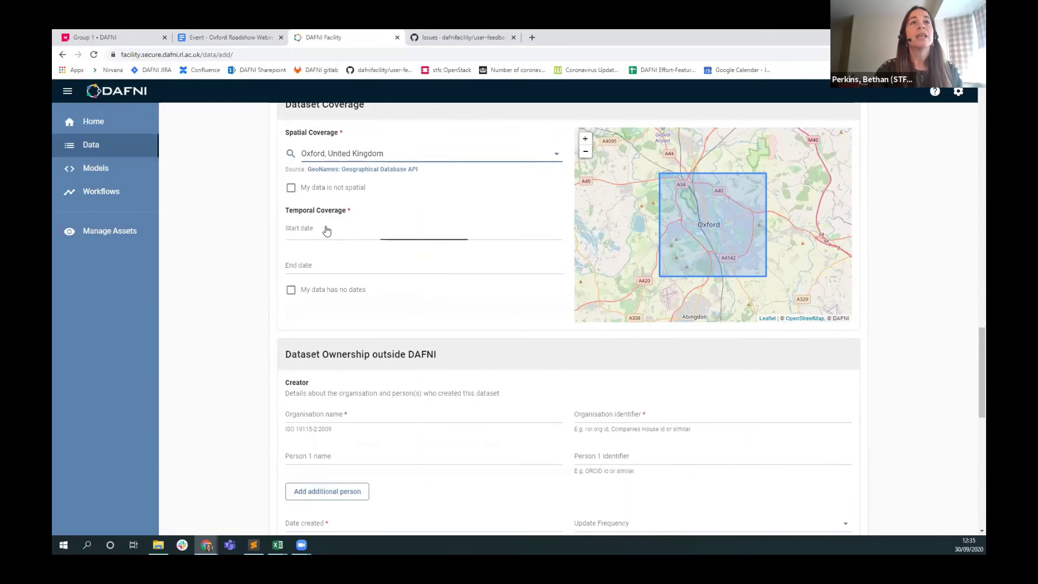
{"action": "left_click", "coordinate": [356, 342]}
{"action": "left_click", "coordinate": [343, 270]}
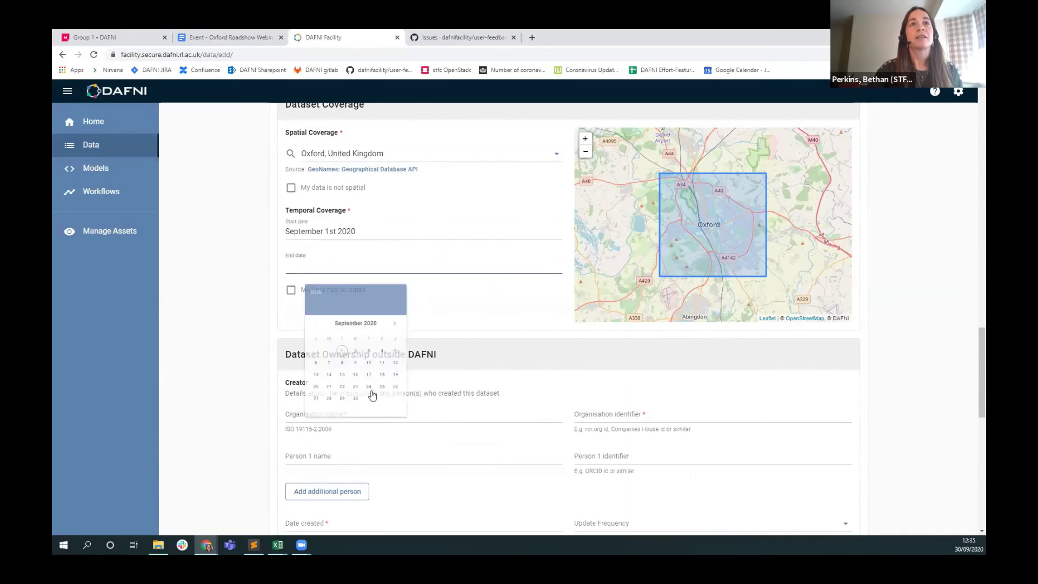
{"action": "left_click", "coordinate": [374, 442]}
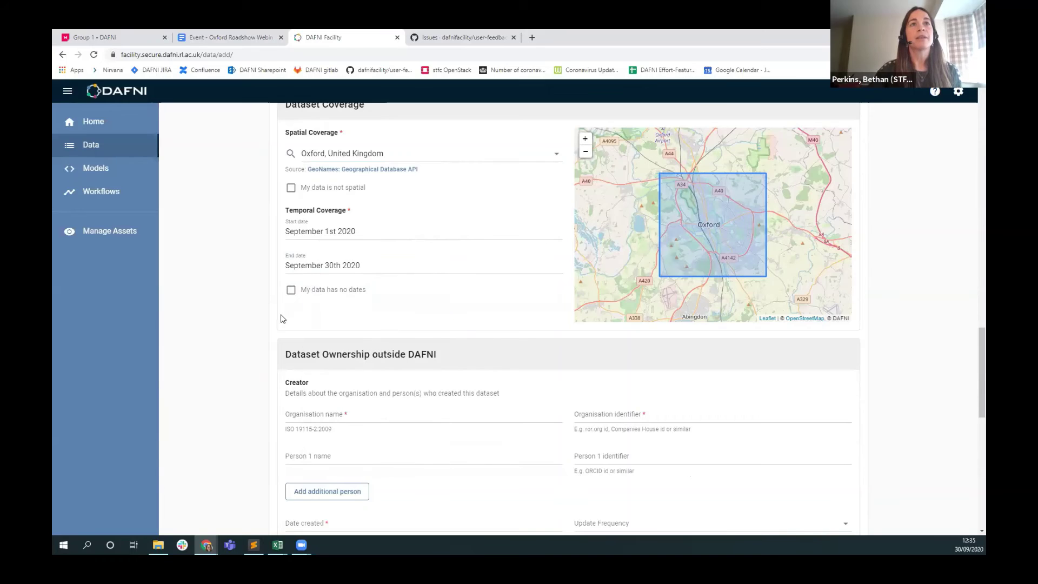
{"action": "scroll", "coordinate": [225, 303], "scroll_direction": "down", "scroll_amount": 5}
{"action": "scroll", "coordinate": [324, 232], "scroll_direction": "up", "scroll_amount": 2}
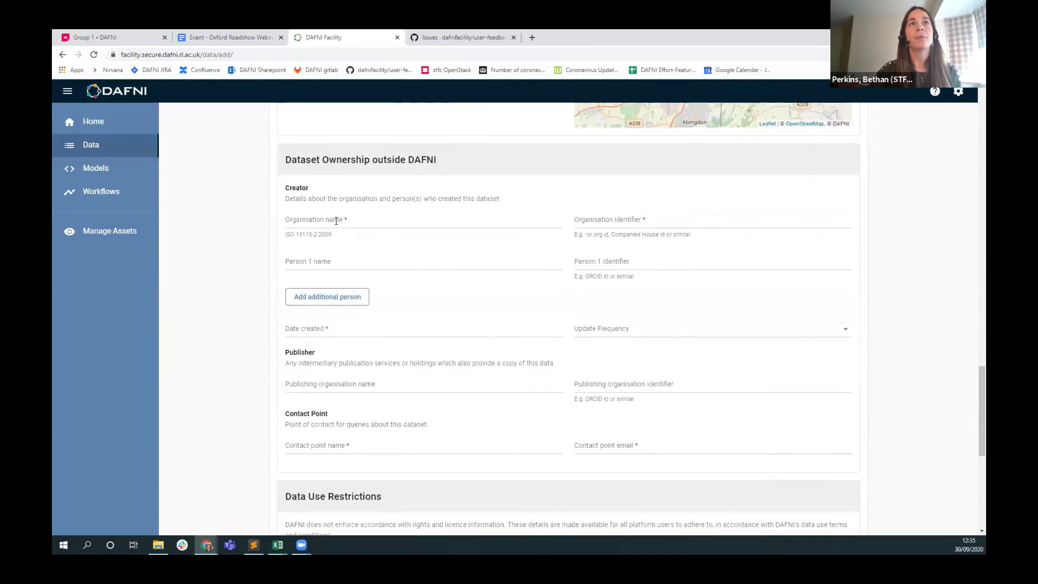
{"action": "left_click", "coordinate": [334, 221]}
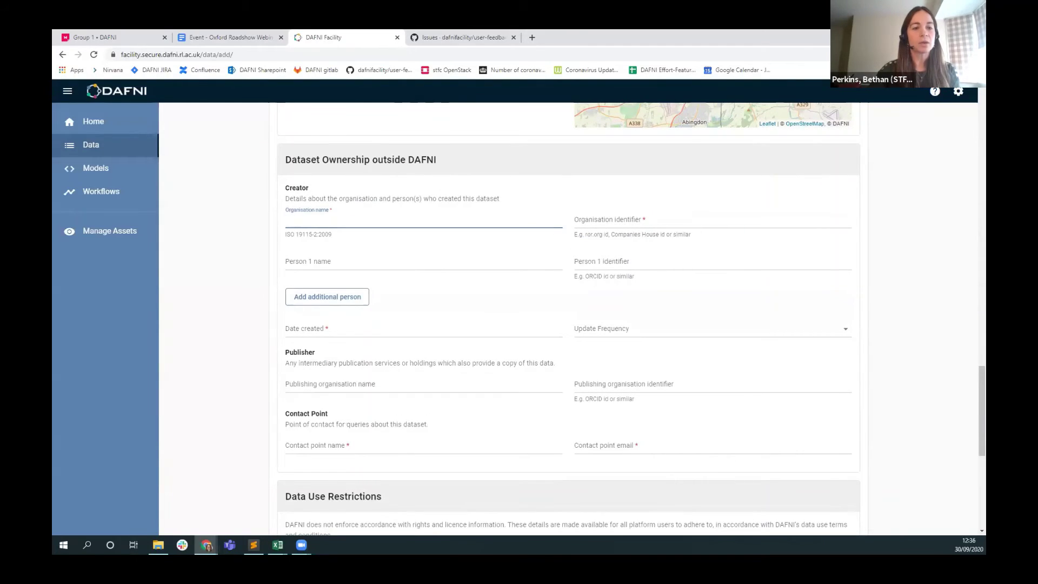
{"action": "type", "text": "DAFNI"}
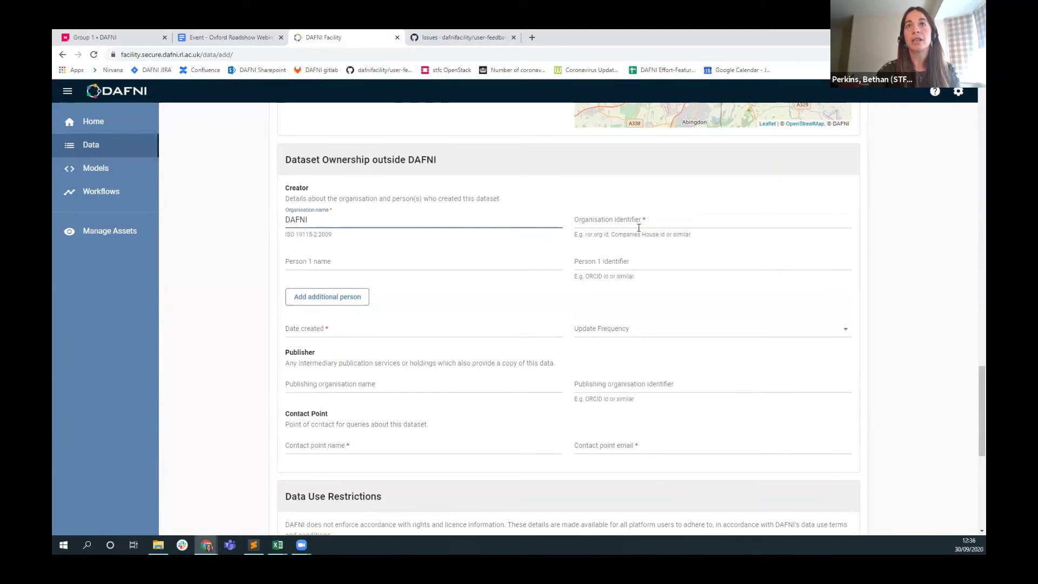
{"action": "key", "text": "alt+Tab"}
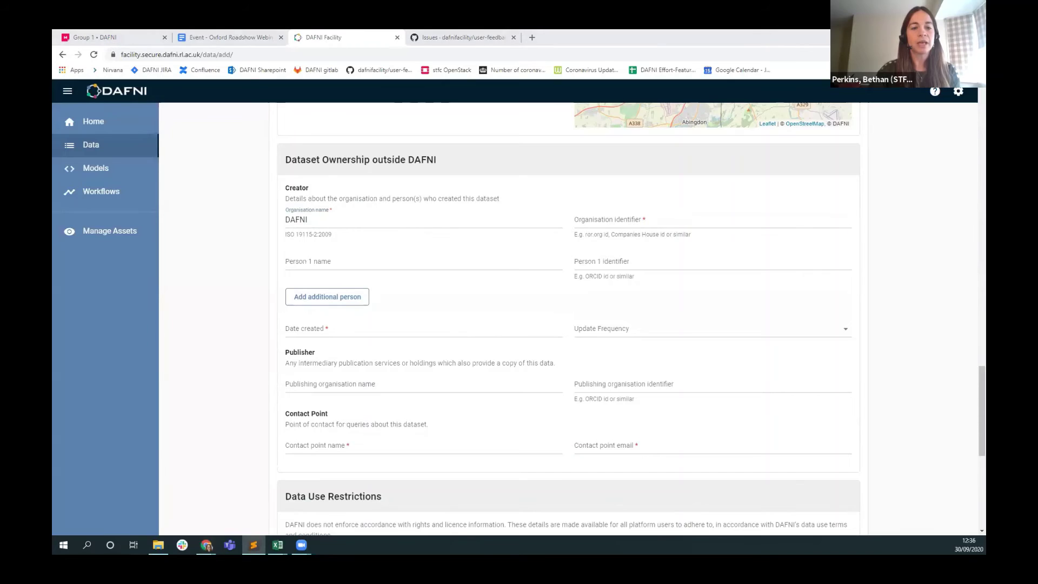
{"action": "left_click", "coordinate": [650, 230]}
{"action": "type", "text": "https://www.dafni.ac.uk"}
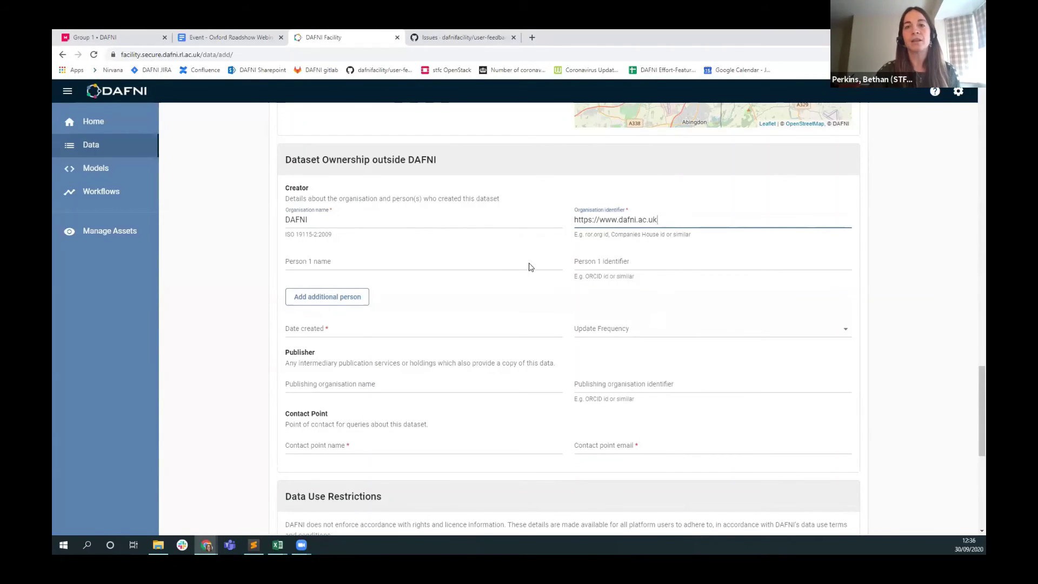
Set the Date created to 30 September 2020.
{"action": "scroll", "coordinate": [427, 281], "scroll_direction": "down", "scroll_amount": 1}
{"action": "left_click", "coordinate": [314, 286]}
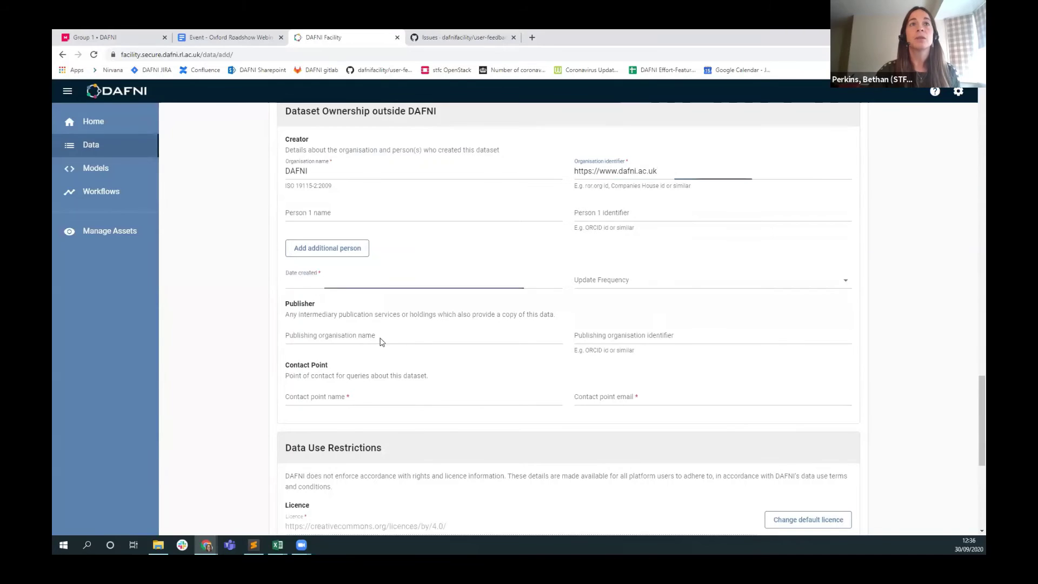
{"action": "left_click", "coordinate": [375, 460]}
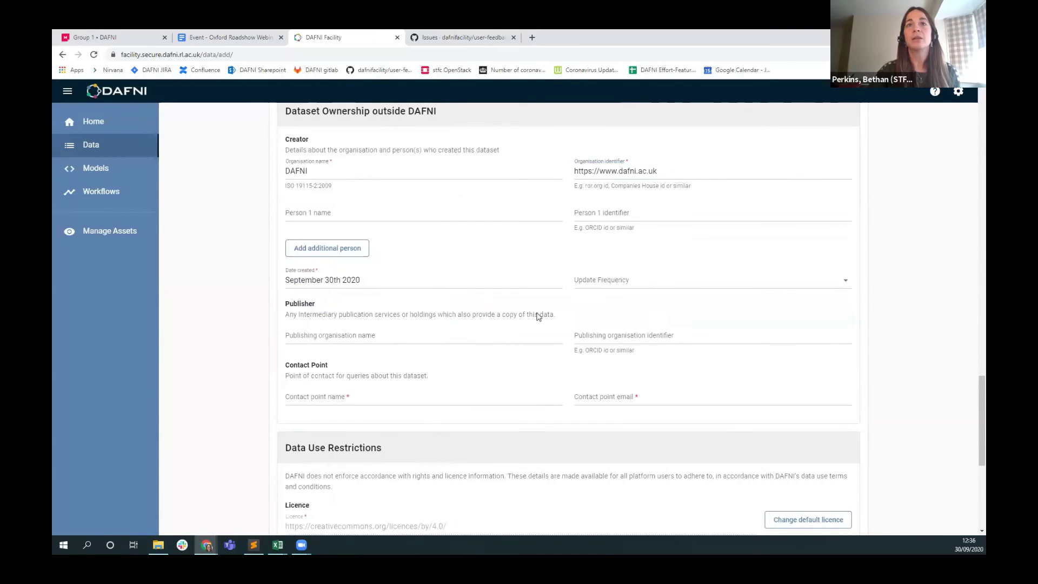
{"action": "scroll", "coordinate": [484, 359], "scroll_direction": "down", "scroll_amount": 2}
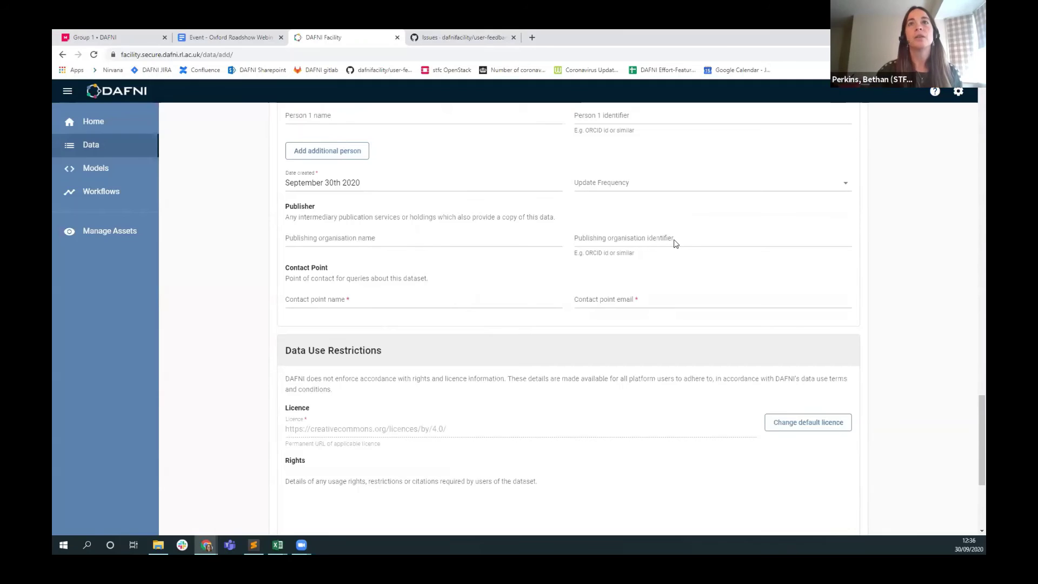
Type the contact point's name and paste the contact's e-mail address from the notes.
{"action": "left_click", "coordinate": [371, 302]}
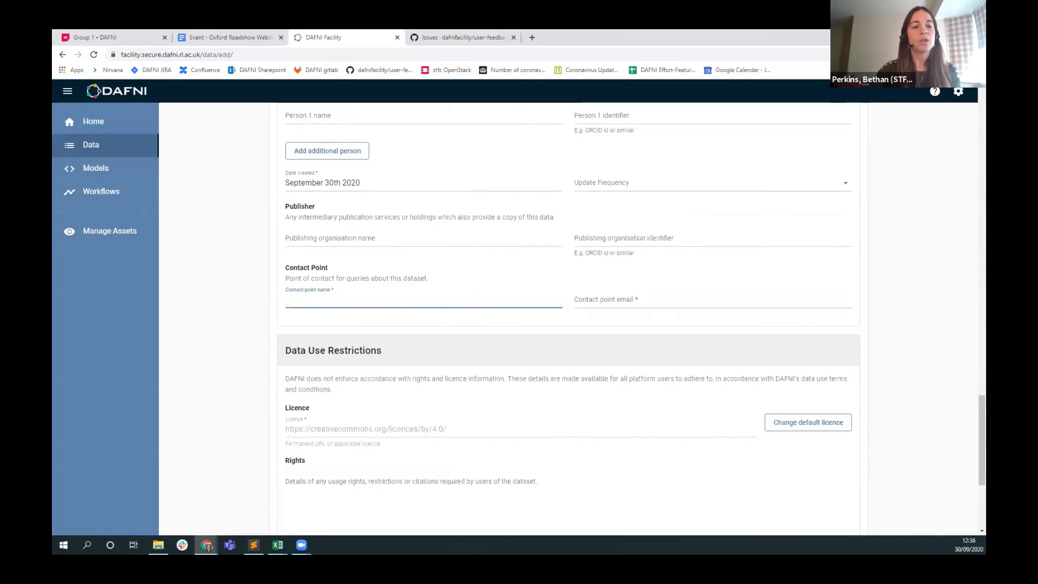
{"action": "key", "text": "alt+Tab"}
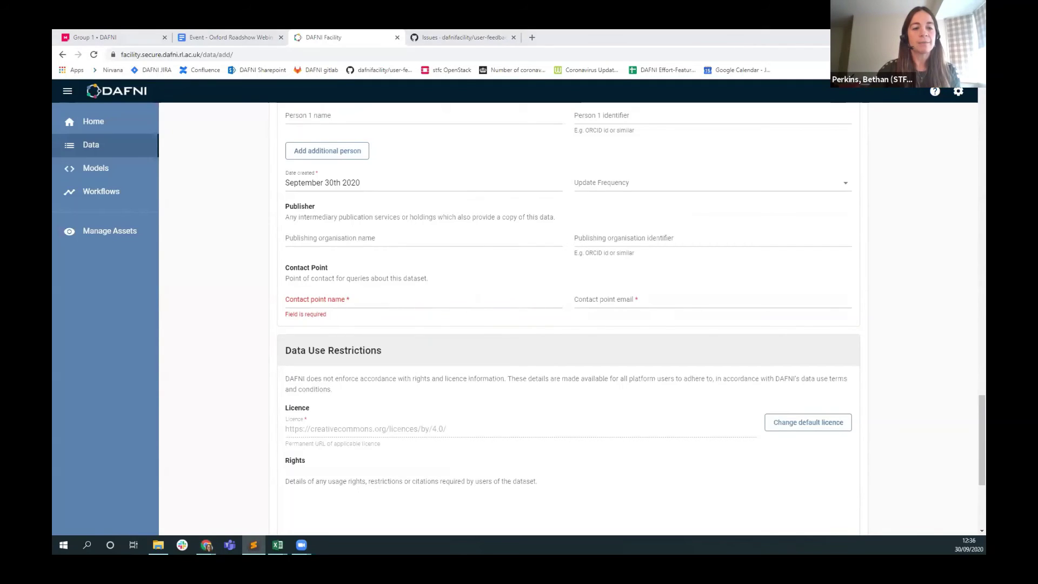
{"action": "left_click", "coordinate": [327, 301]}
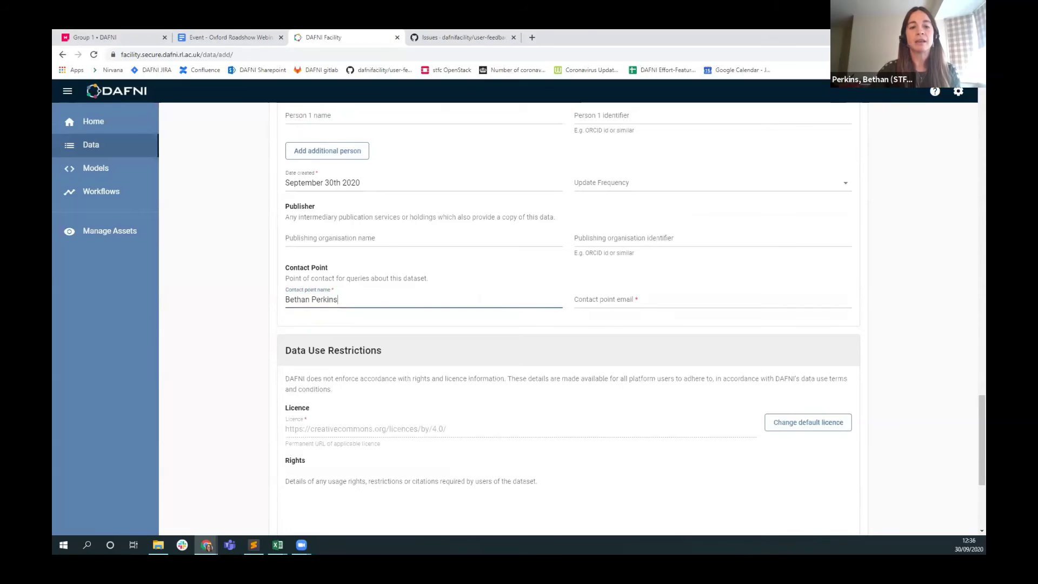
{"action": "key", "text": "alt+Tab"}
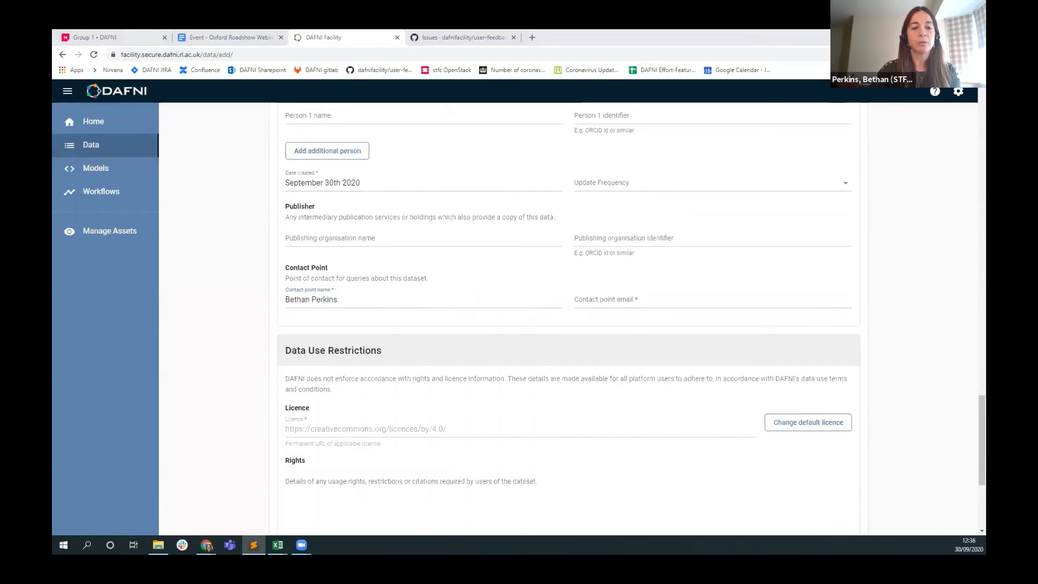
{"action": "key", "text": "alt+Tab"}
{"action": "key", "text": "ctrl+v"}
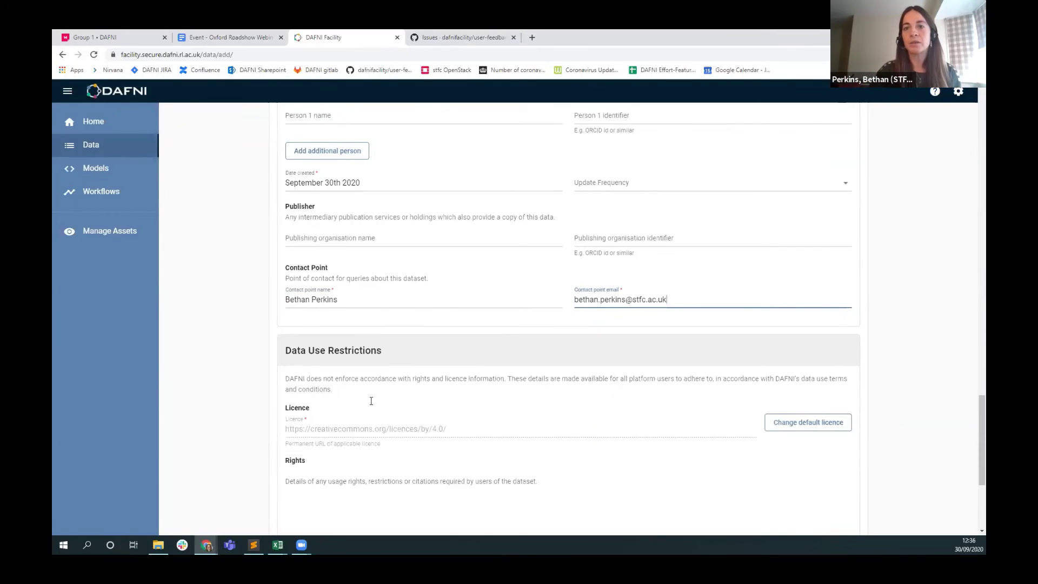
{"action": "scroll", "coordinate": [287, 375], "scroll_direction": "down", "scroll_amount": 1}
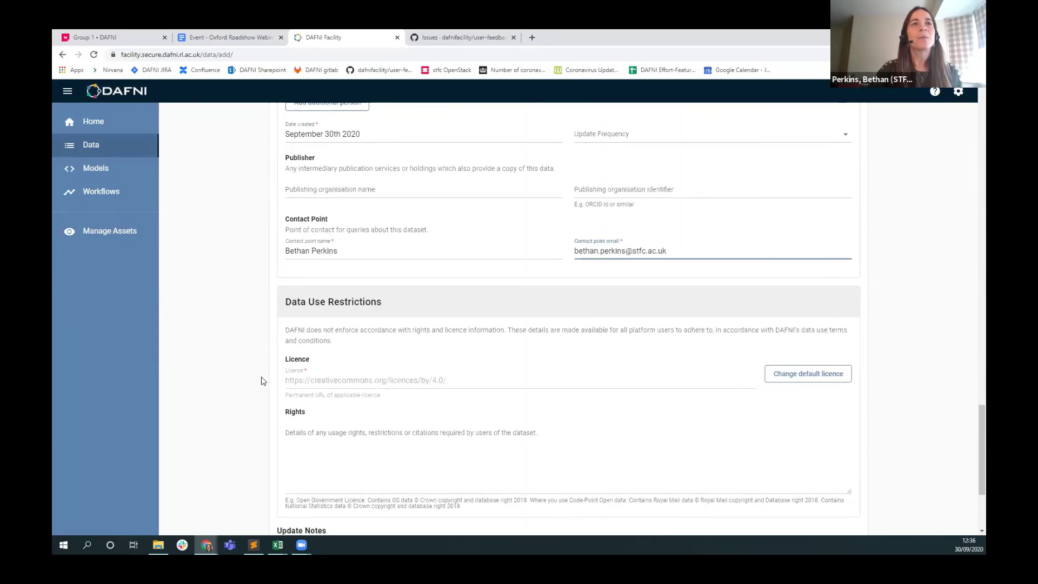
{"action": "scroll", "coordinate": [260, 382], "scroll_direction": "down", "scroll_amount": 1}
{"action": "left_click", "coordinate": [362, 331]}
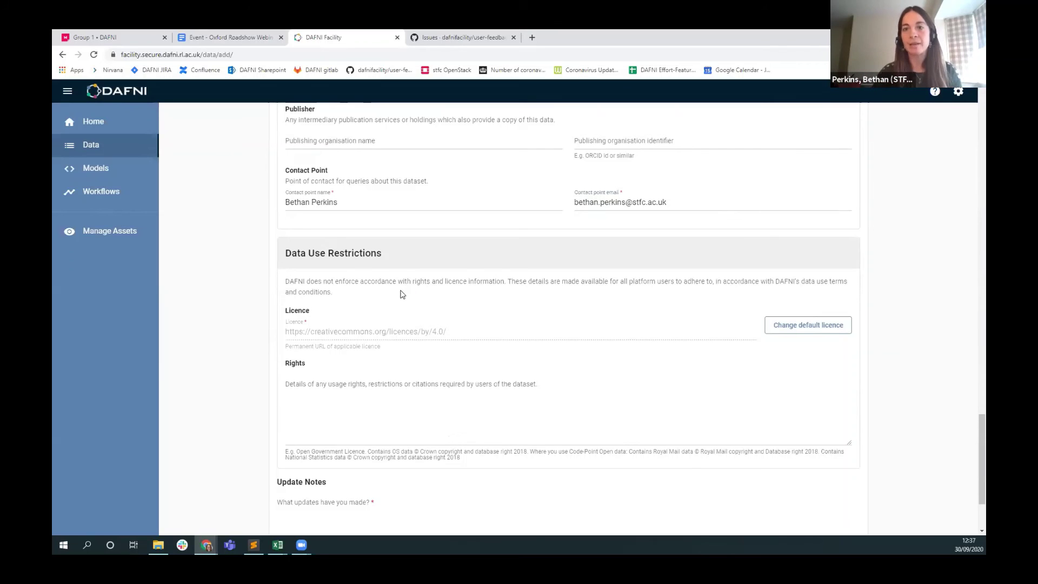
{"action": "left_click", "coordinate": [829, 331]}
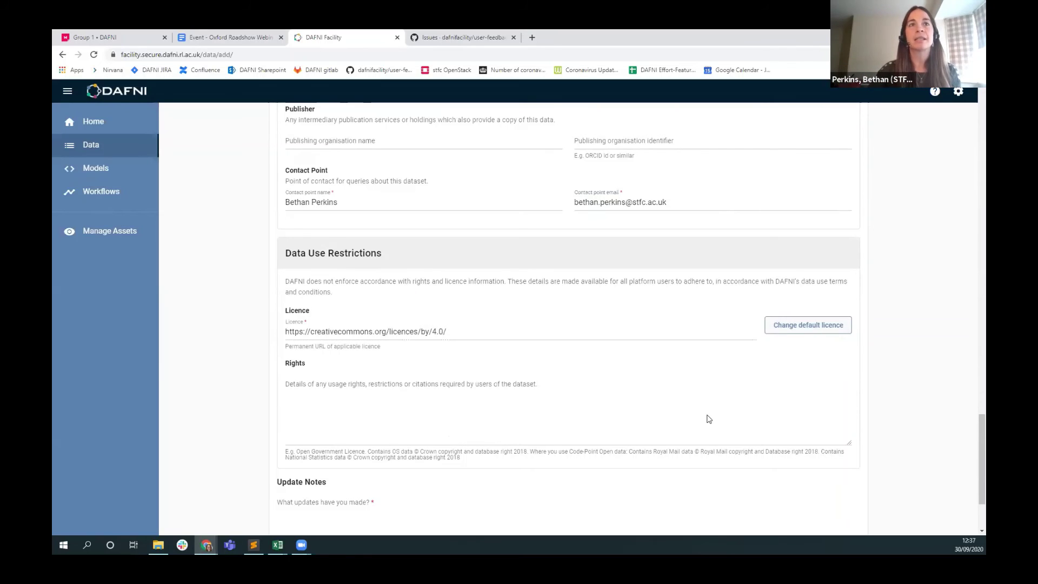
{"action": "key", "text": "alt+Tab"}
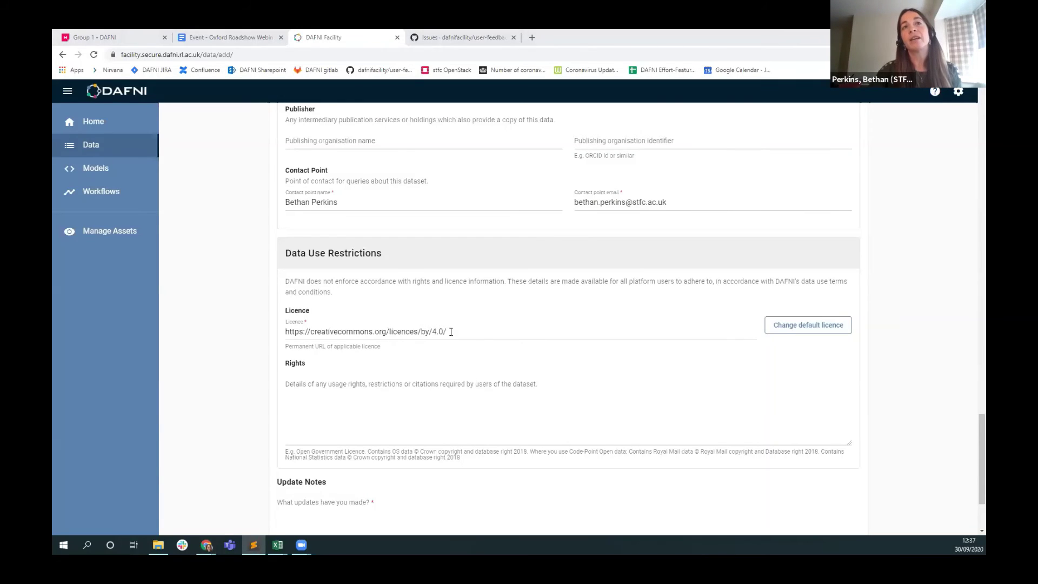
{"action": "left_click_drag", "start_coordinate": [451, 332], "coordinate": [289, 337]}
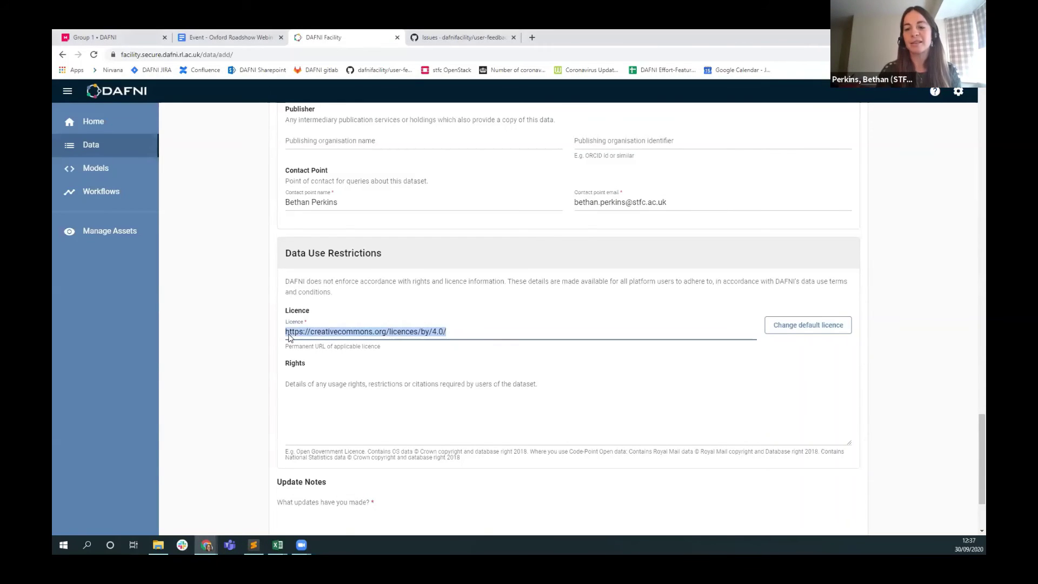
{"action": "key", "text": "ctrl+v"}
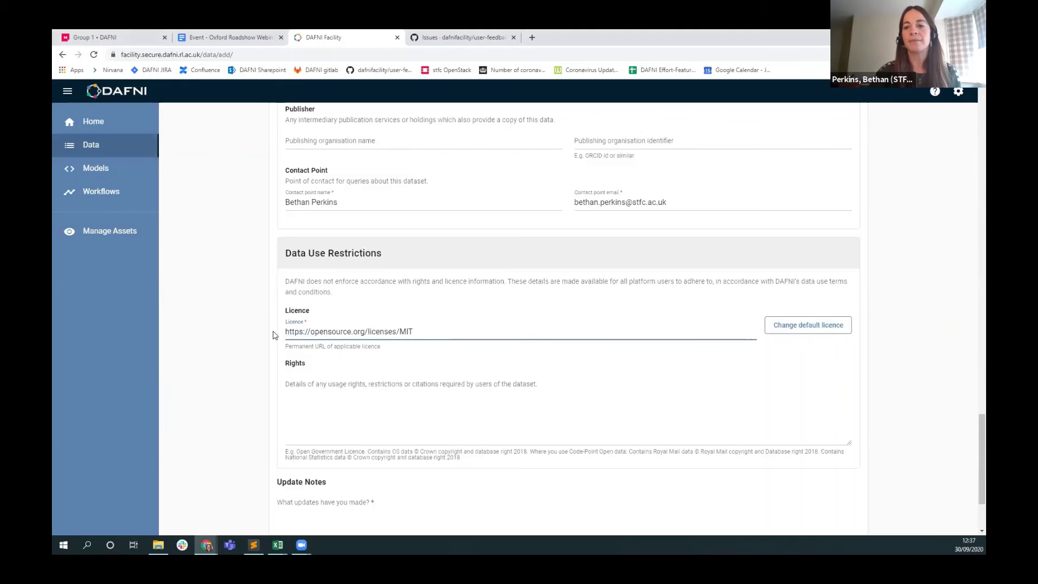
Paste 'none reserved' into the Rights field.
{"action": "left_click", "coordinate": [527, 394]}
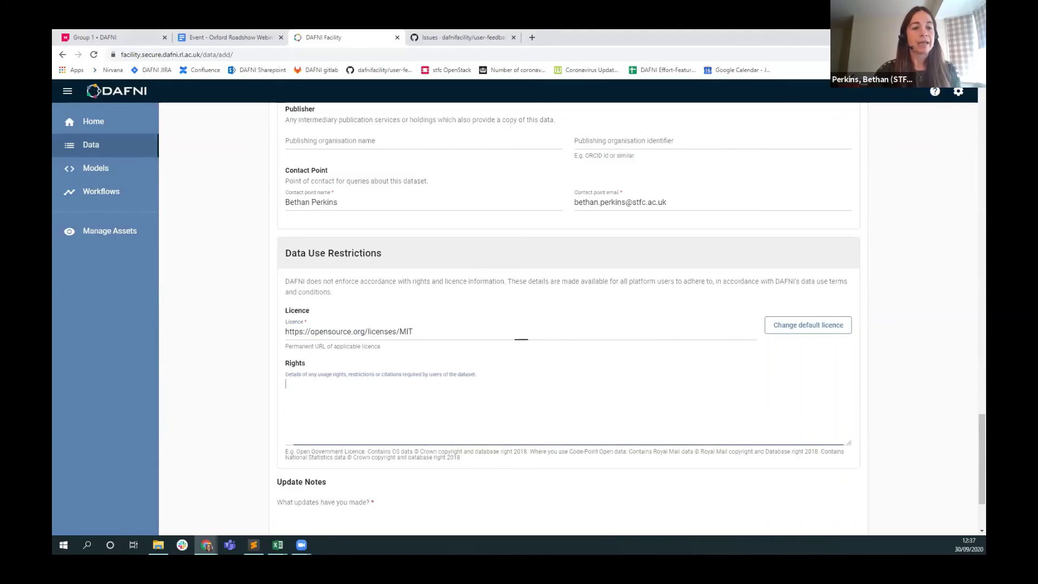
{"action": "key", "text": "alt+Tab"}
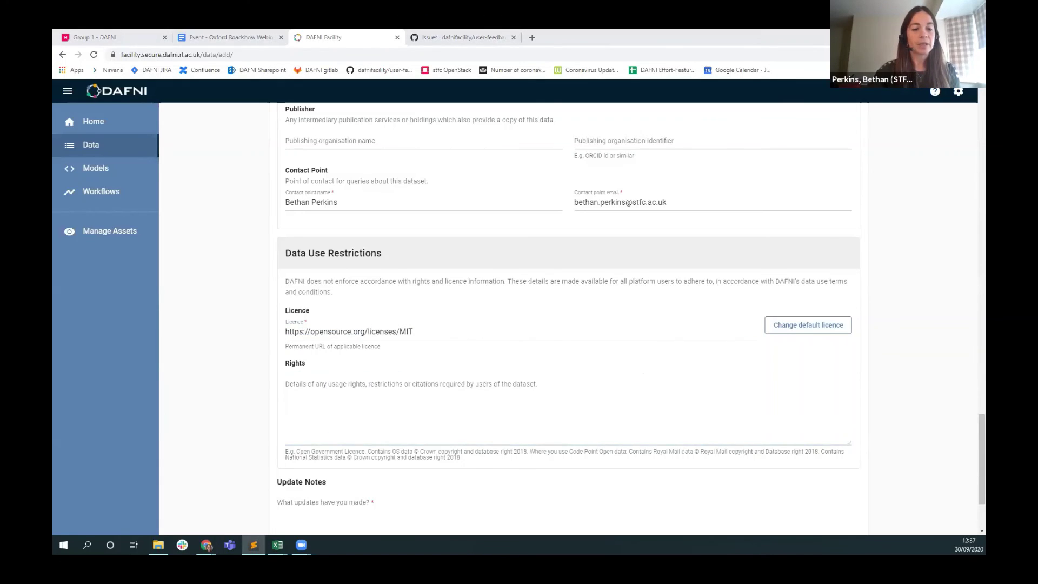
{"action": "left_click", "coordinate": [319, 401]}
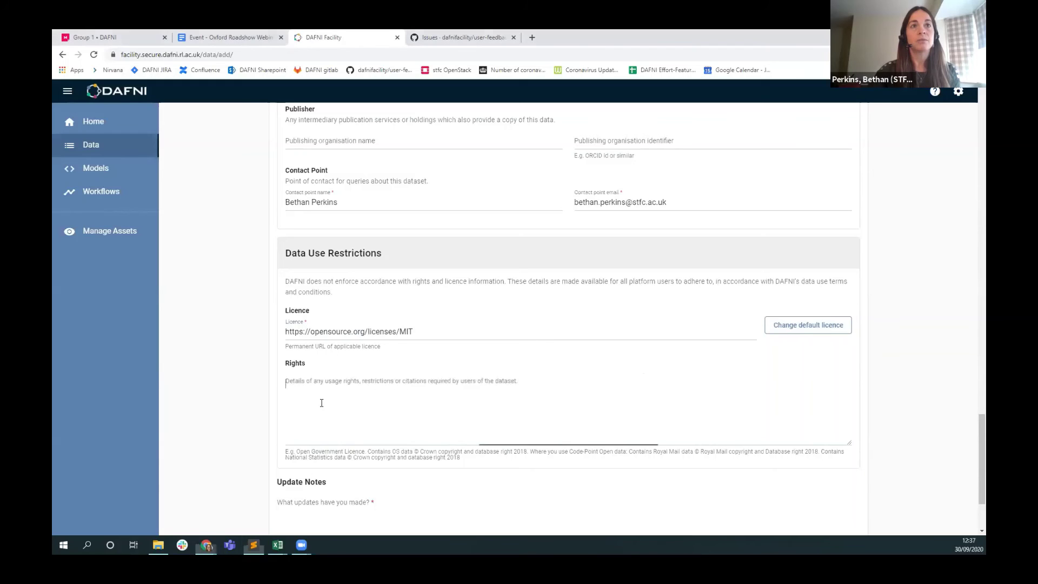
{"action": "type", "text": "none reserved"}
{"action": "scroll", "coordinate": [218, 420], "scroll_direction": "down", "scroll_amount": 2}
{"action": "left_click", "coordinate": [361, 395]}
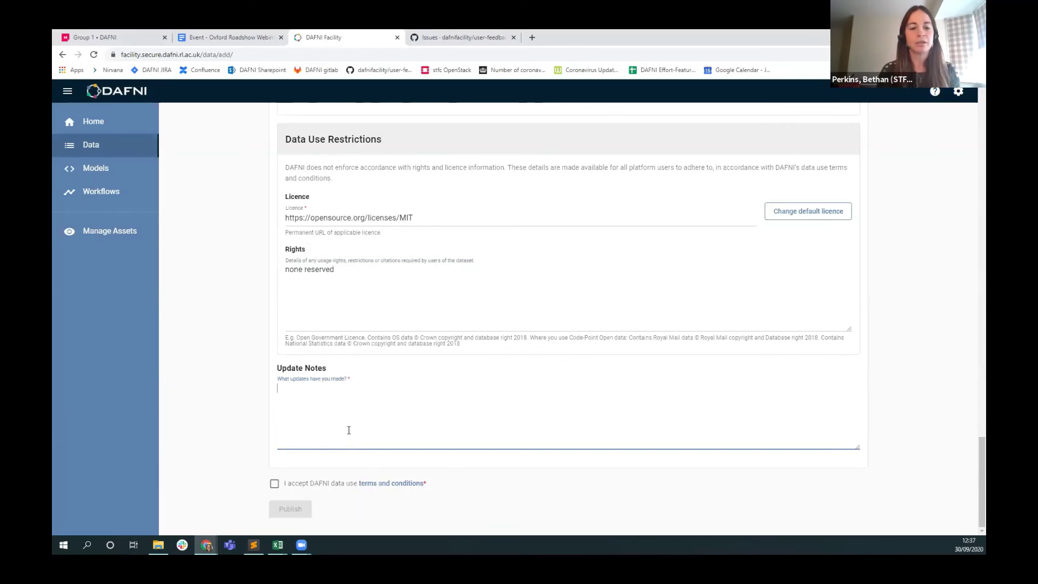
Add the update note 'first upload', accept the data use terms, and publish the dataset.
{"action": "type", "text": "rst upload"}
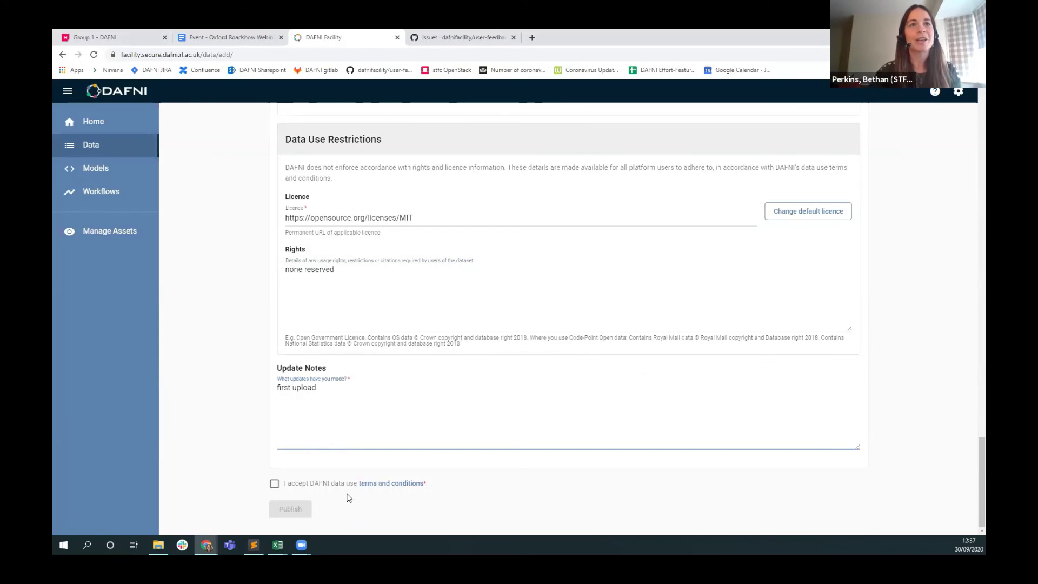
{"action": "left_click", "coordinate": [274, 483]}
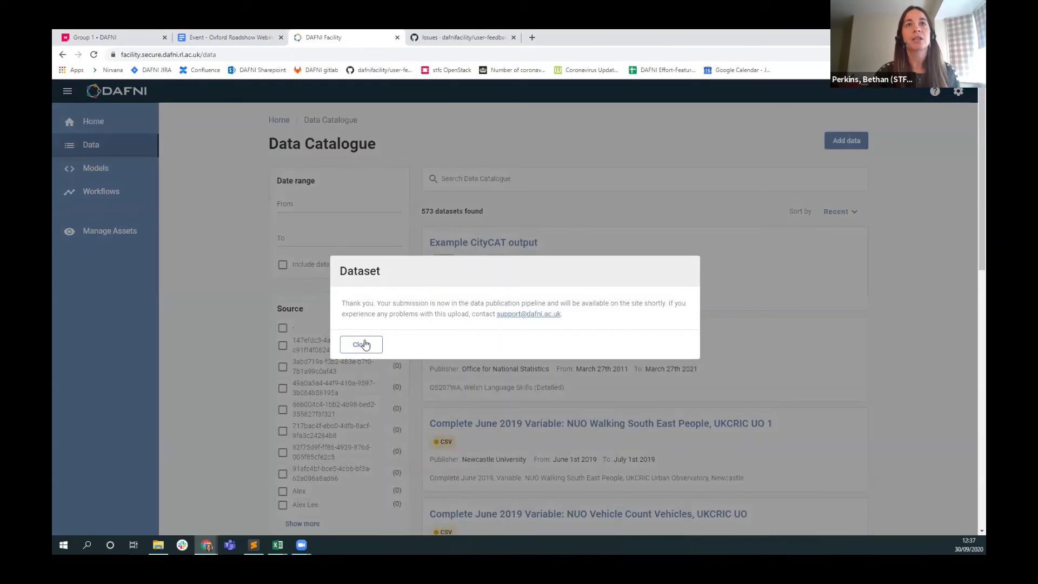
{"action": "left_click", "coordinate": [361, 344]}
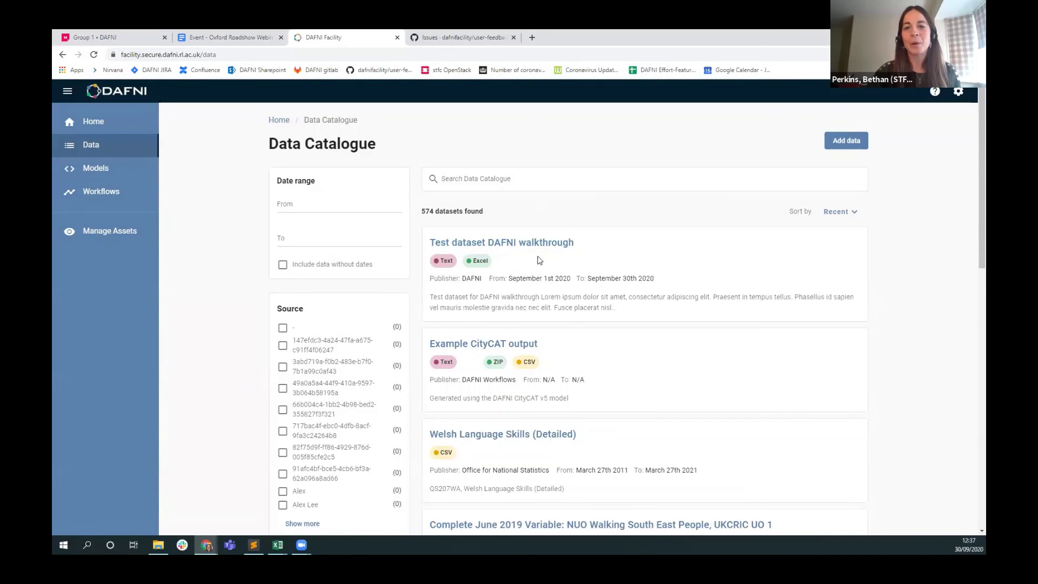
Open Test dataset DAFNI walkthrough from the catalogue and expand its Additional Metadata.
{"action": "scroll", "coordinate": [534, 203], "scroll_direction": "down", "scroll_amount": 1}
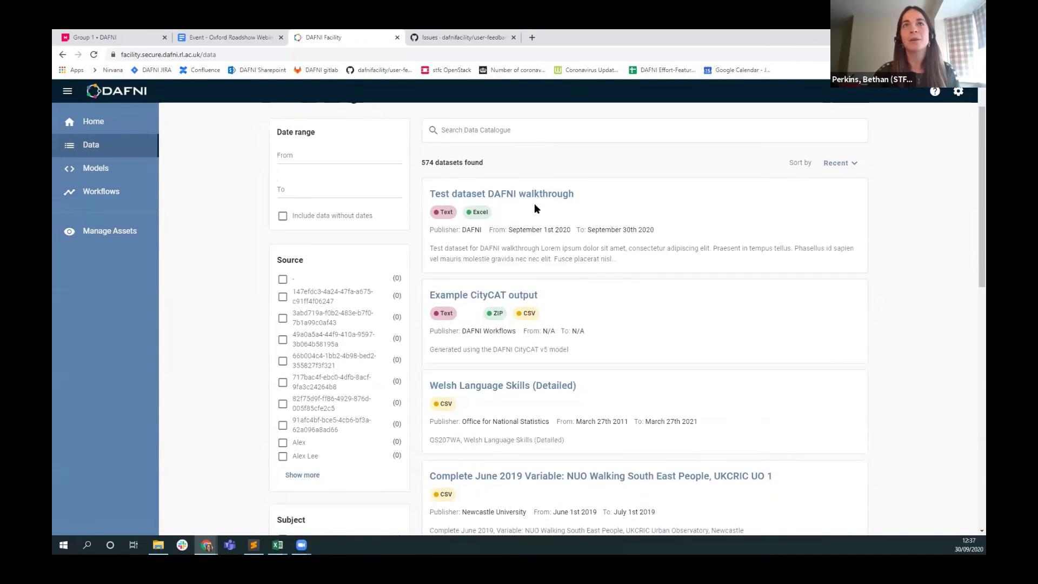
{"action": "left_click", "coordinate": [534, 202]}
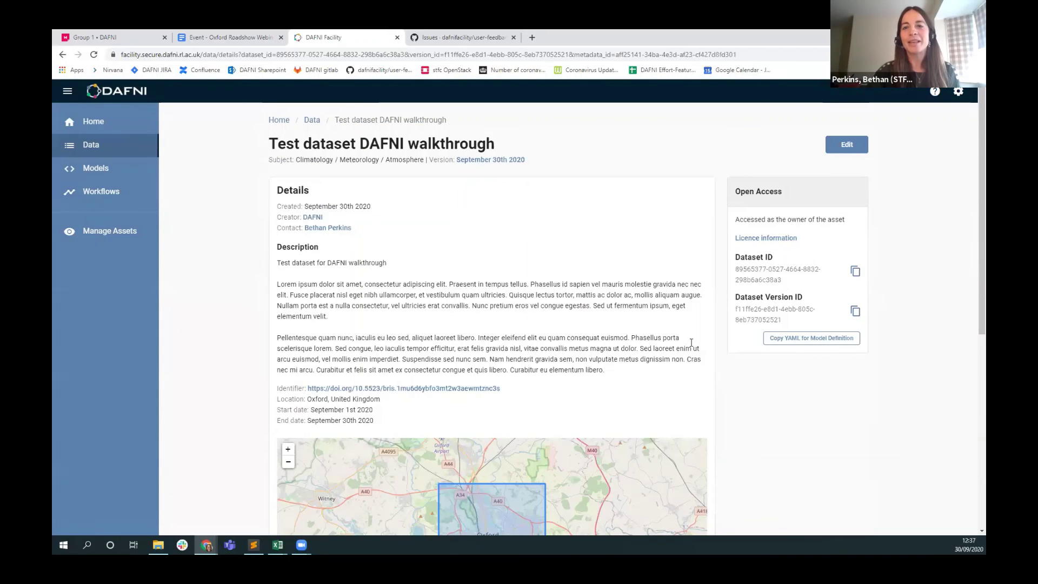
{"action": "scroll", "coordinate": [234, 255], "scroll_direction": "down", "scroll_amount": 6}
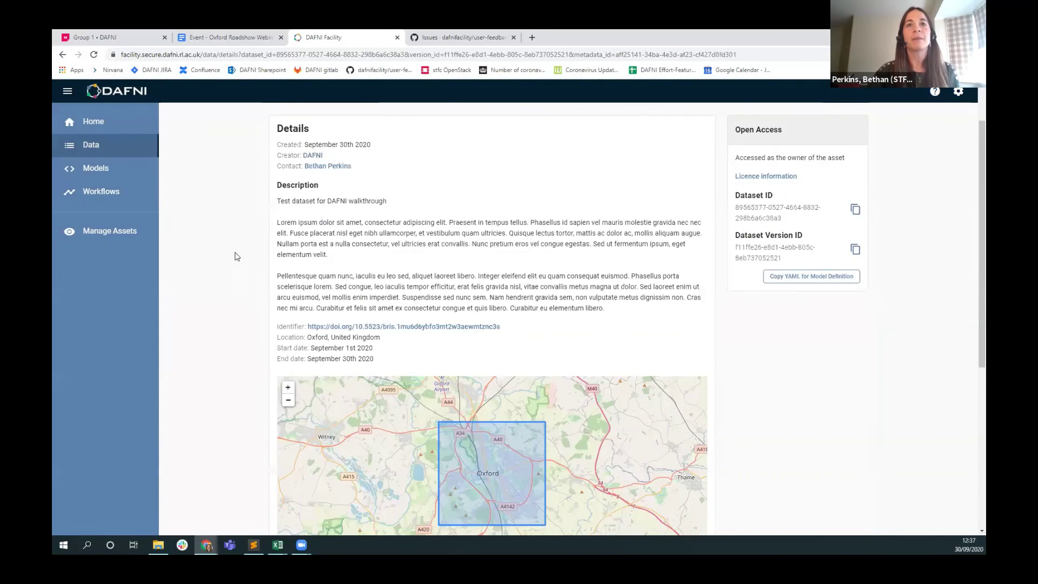
{"action": "scroll", "coordinate": [231, 396], "scroll_direction": "up", "scroll_amount": 5}
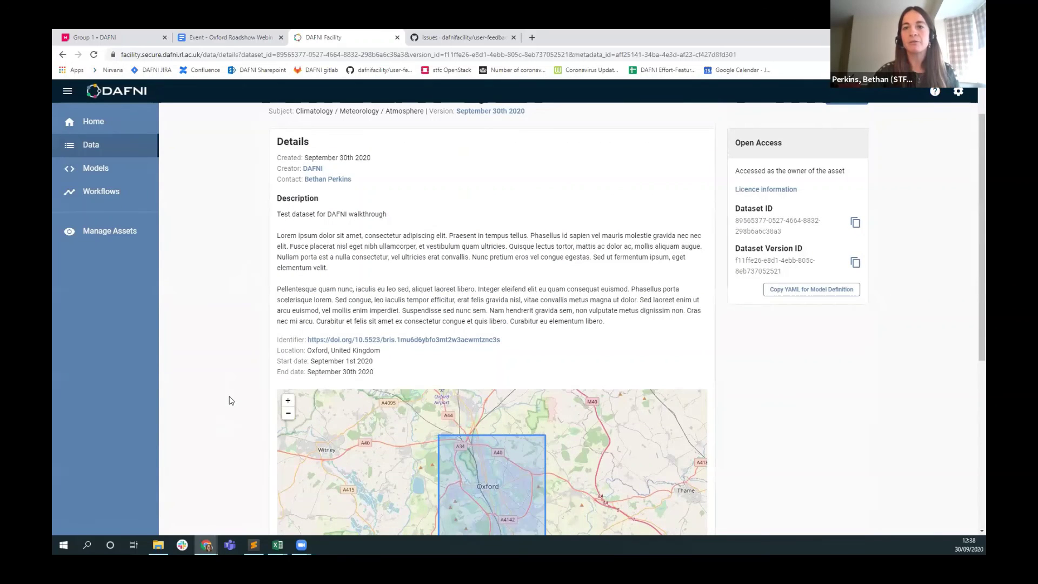
{"action": "scroll", "coordinate": [230, 400], "scroll_direction": "down", "scroll_amount": 7}
{"action": "left_click", "coordinate": [371, 444]}
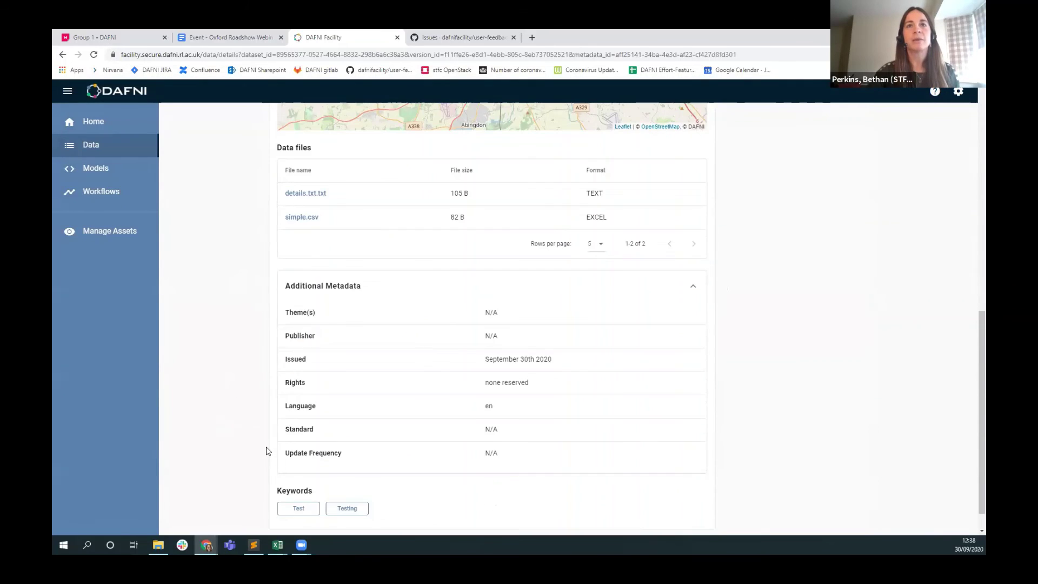
{"action": "scroll", "coordinate": [246, 357], "scroll_direction": "up", "scroll_amount": 10}
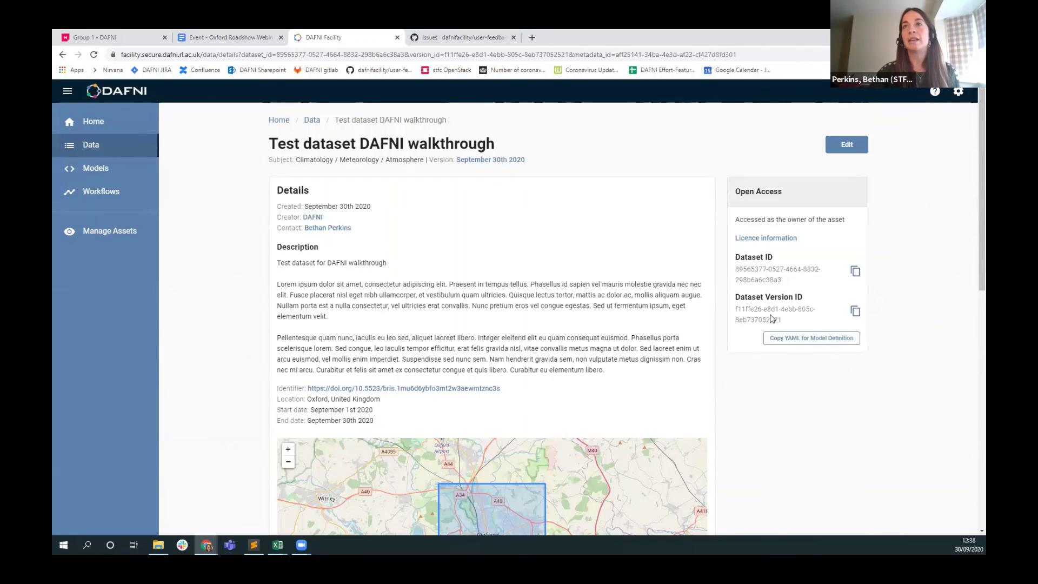
Delete Test dataset DAFNI walkthrough from its edit form and dismiss the confirmation.
{"action": "left_click", "coordinate": [846, 144]}
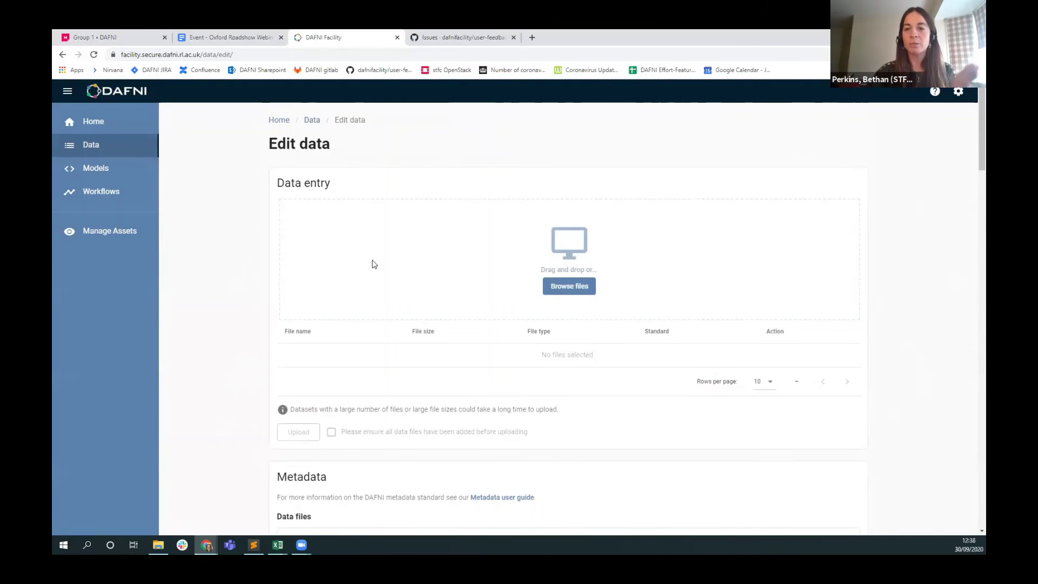
{"action": "scroll", "coordinate": [454, 250], "scroll_direction": "down", "scroll_amount": 2}
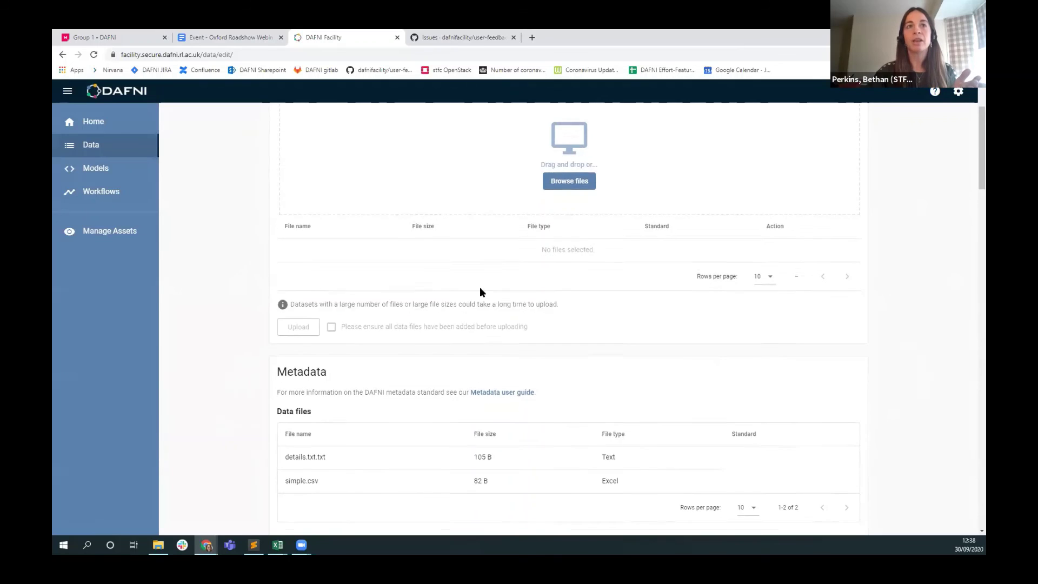
{"action": "scroll", "coordinate": [480, 288], "scroll_direction": "down", "scroll_amount": 3}
{"action": "scroll", "coordinate": [250, 433], "scroll_direction": "down", "scroll_amount": 10}
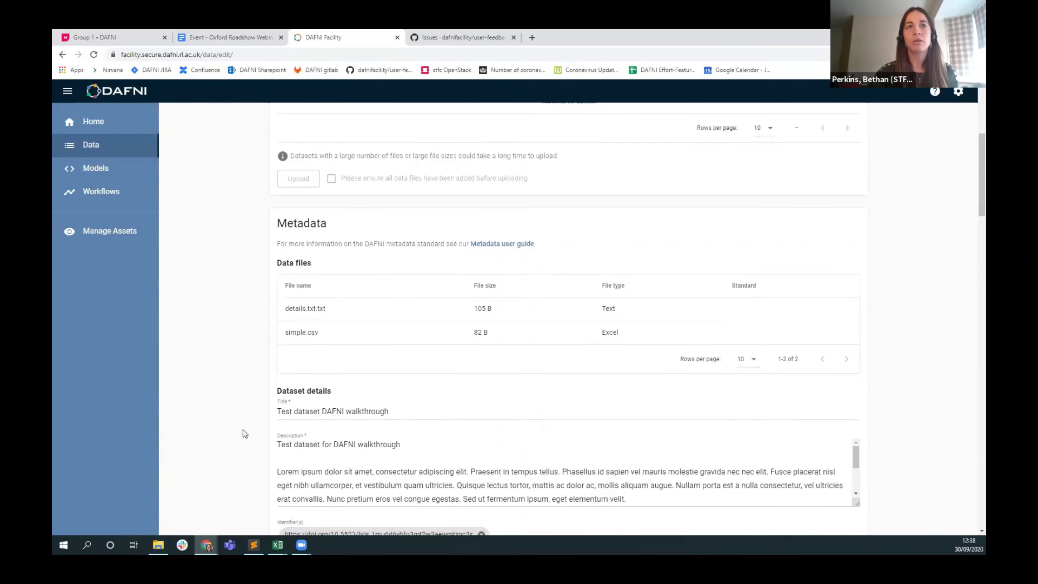
{"action": "scroll", "coordinate": [244, 434], "scroll_direction": "up", "scroll_amount": 8}
{"action": "scroll", "coordinate": [243, 434], "scroll_direction": "up", "scroll_amount": 3}
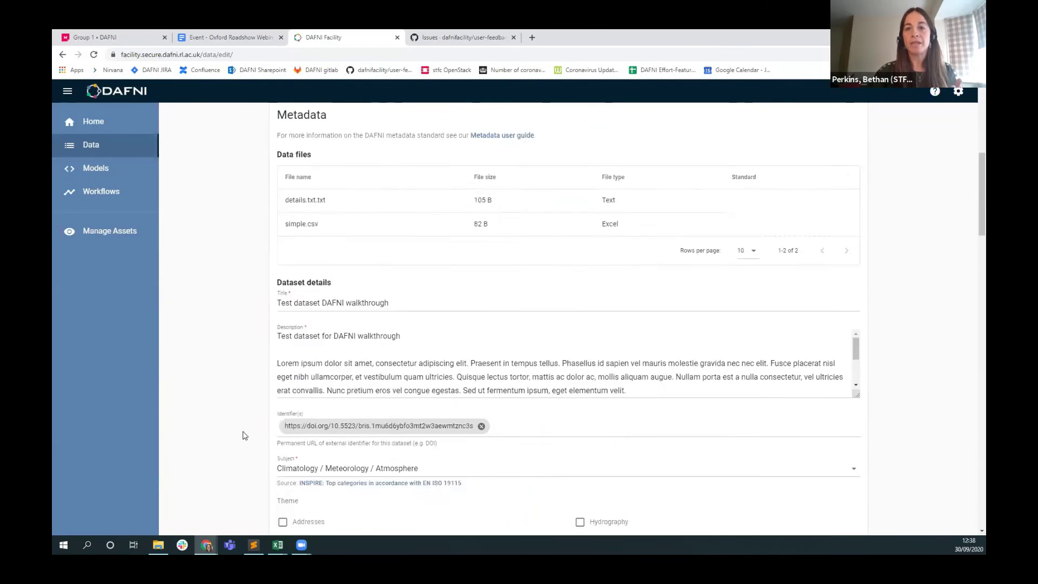
{"action": "scroll", "coordinate": [244, 436], "scroll_direction": "down", "scroll_amount": 15}
{"action": "scroll", "coordinate": [243, 435], "scroll_direction": "down", "scroll_amount": 15}
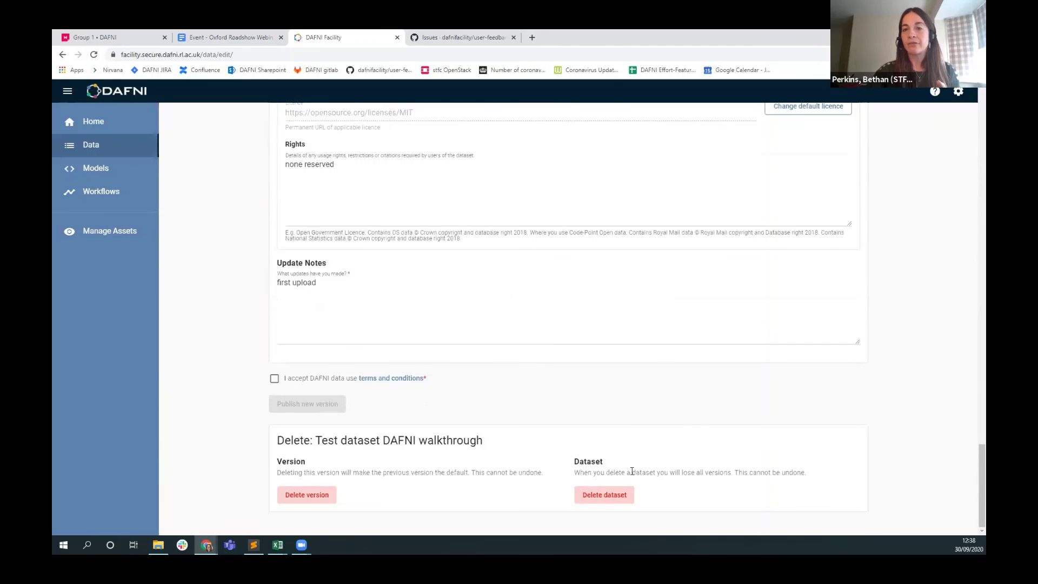
{"action": "left_click", "coordinate": [614, 495]}
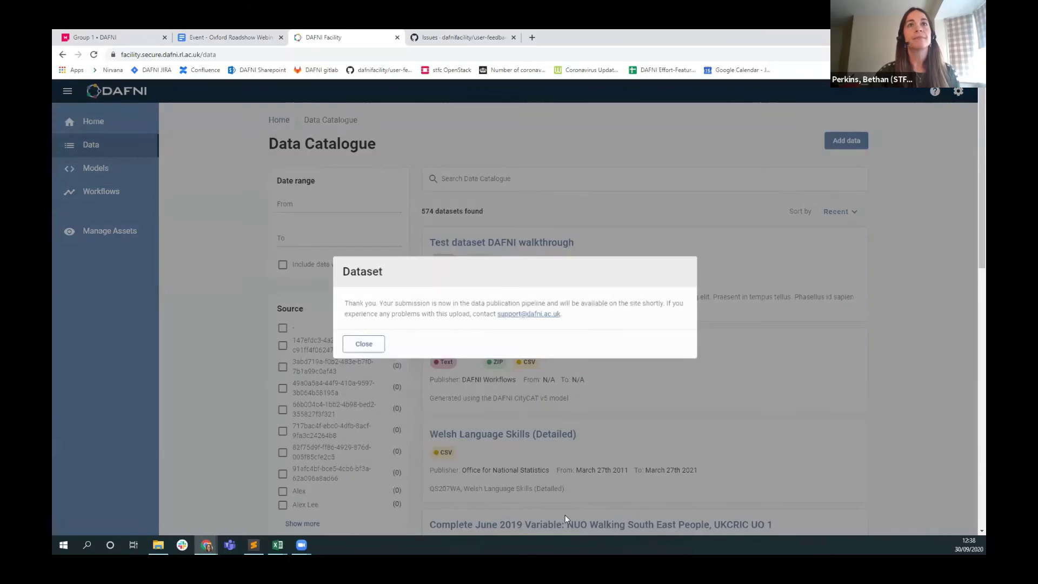
{"action": "left_click", "coordinate": [361, 345]}
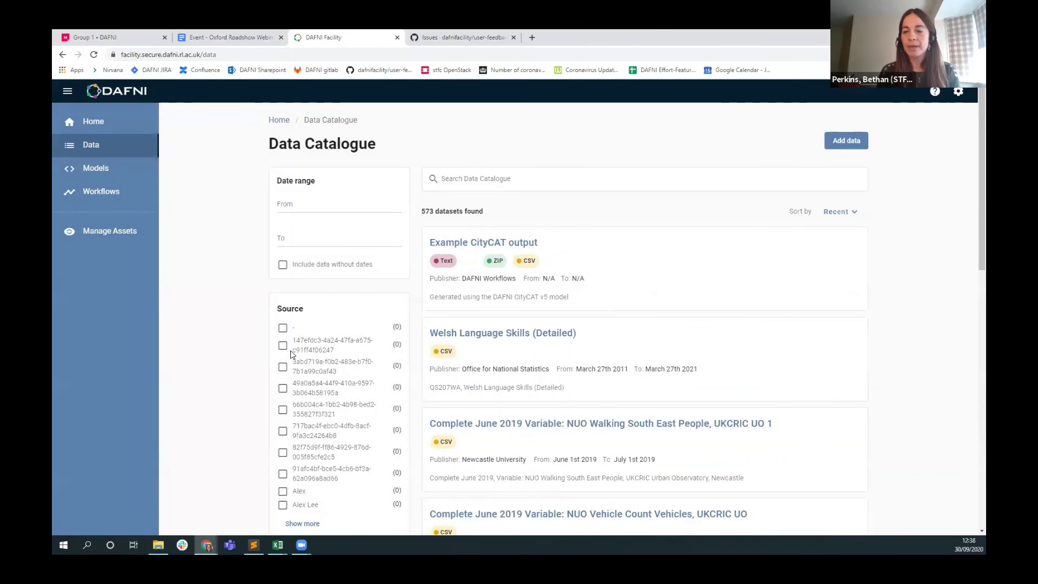